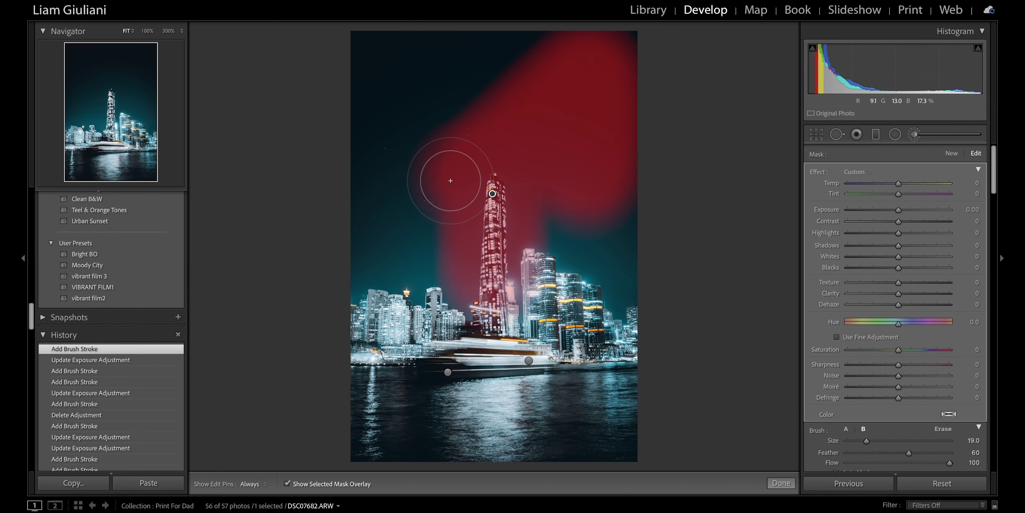
- Delete the brush adjustment painted over the tower and the night sky
key("shift+o")
key("Delete")
key("z")
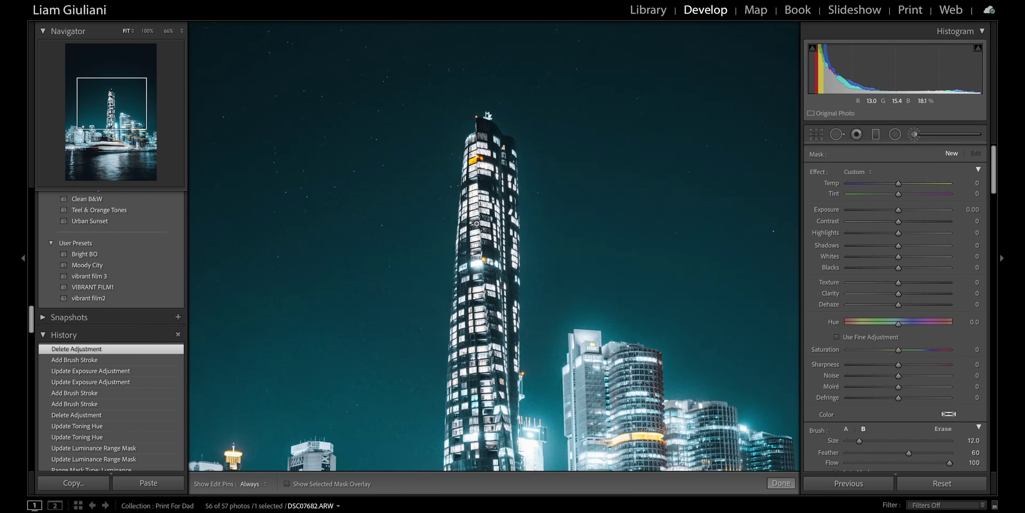
- Paint a new adjustment brush mask over the tall tower with a size 19 brush
key("z")
left_click(496, 200)
key("super+equal")
left_click_drag(485, 249, 501, 223)
left_click_drag(518, 147, 474, 242)
key("super+equal")
key("super+equal")
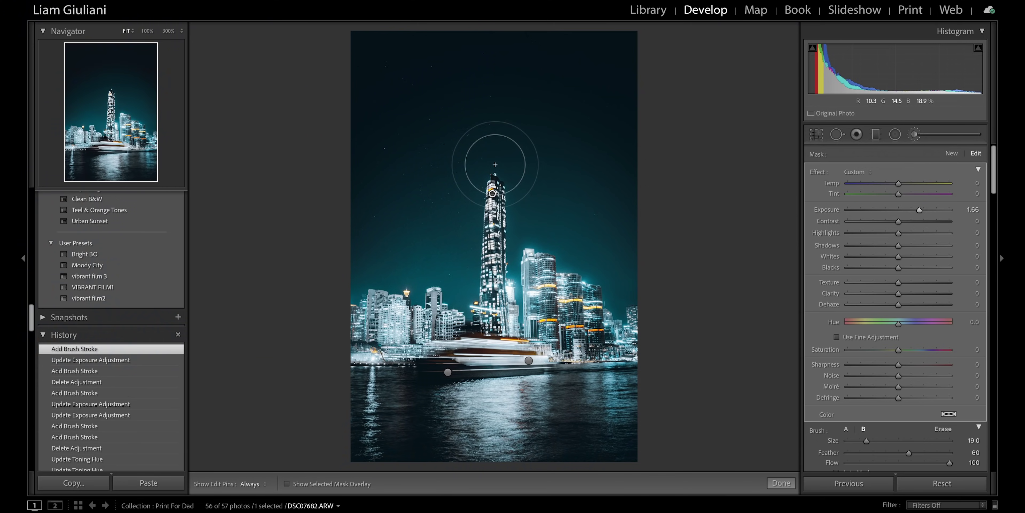
left_click_drag(488, 160, 492, 284)
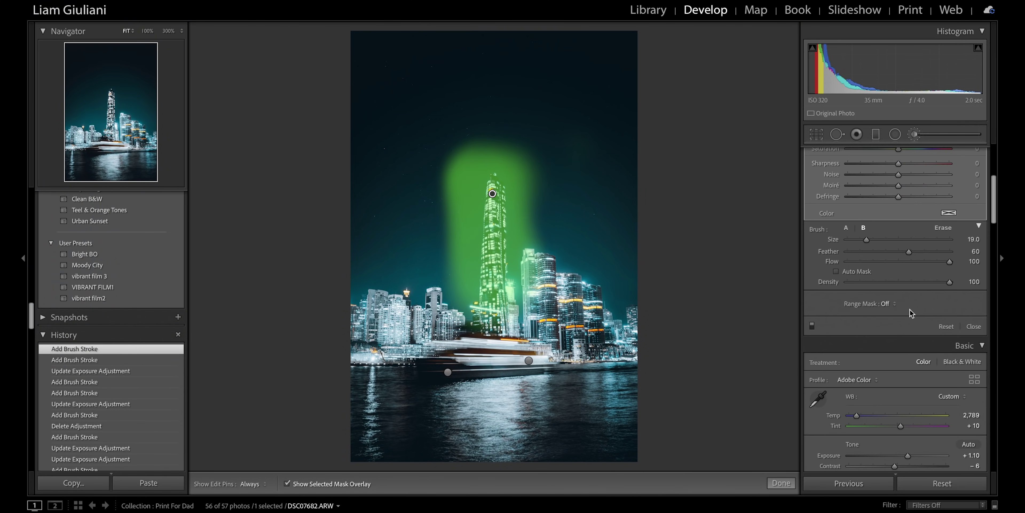
- Set the brush mask's range mask to Luminance and sample the brightness of the tower's windows
left_click(907, 305)
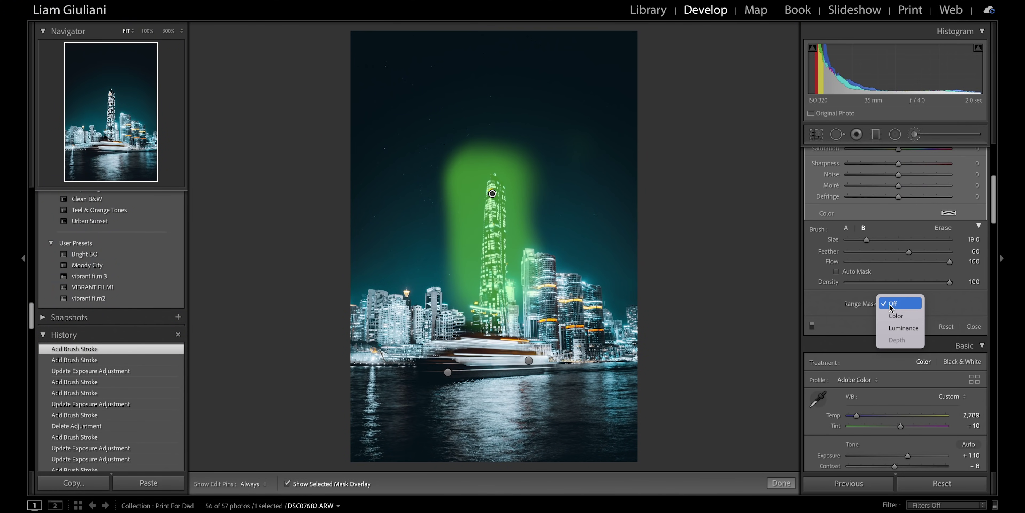
left_click(902, 327)
left_click(820, 303)
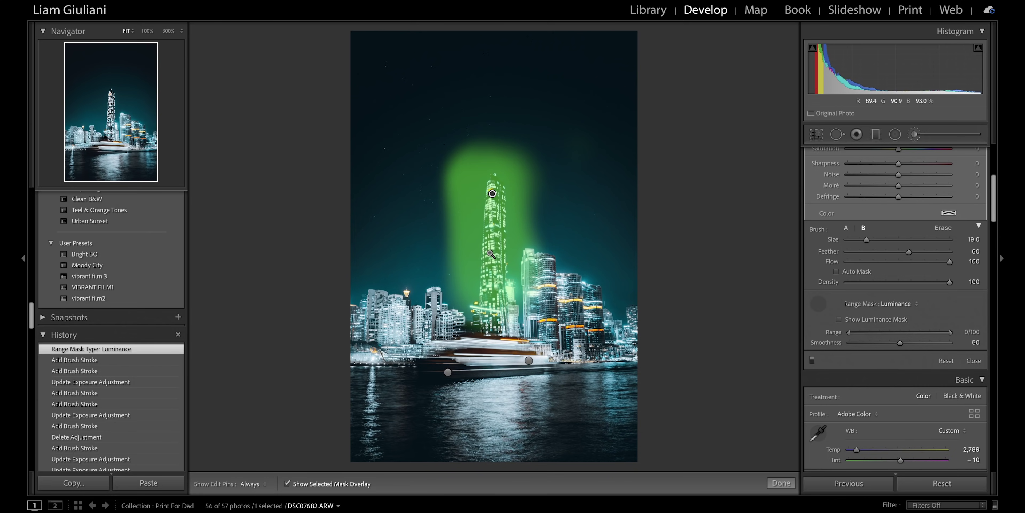
left_click(490, 235)
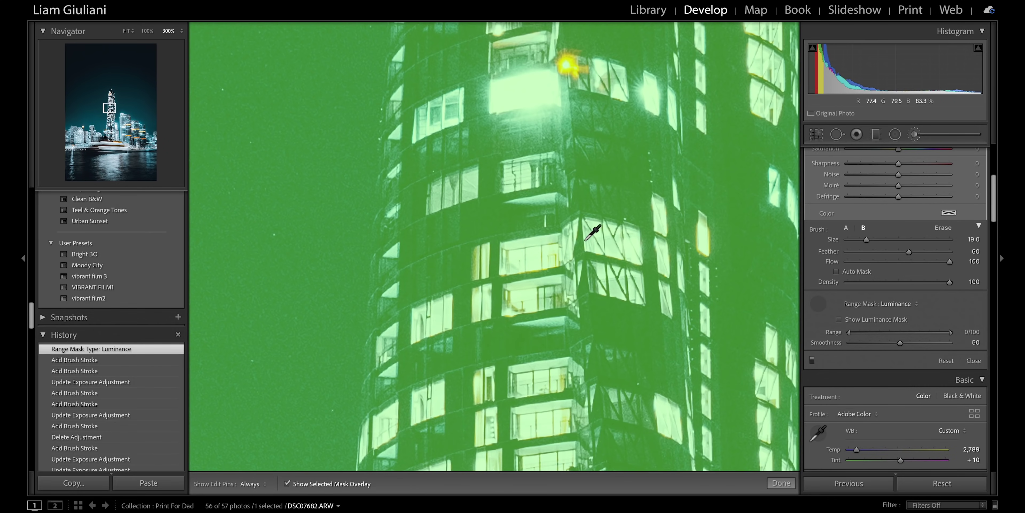
left_click(540, 254)
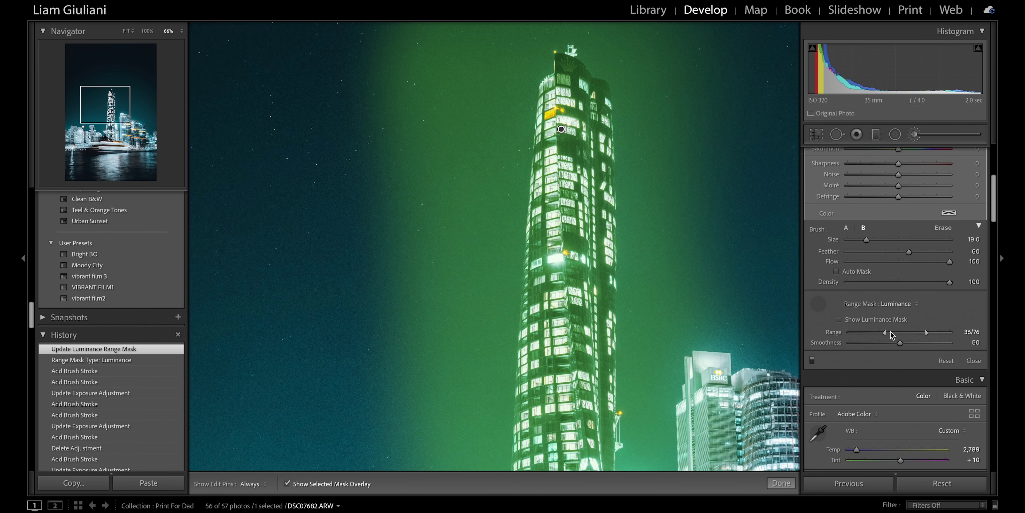
- Narrow the luminance range to 85/100 and set its smoothness to 43 to isolate the tower's lit windows
left_click_drag(627, 328, 538, 337)
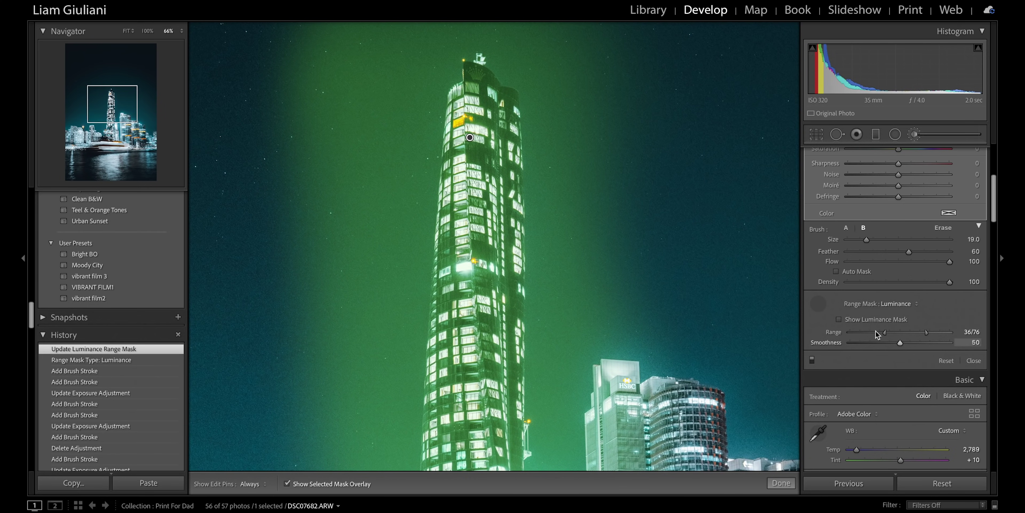
mouse_move(893, 333)
left_mouse_down()
mouse_move(910, 333)
mouse_move(893, 343)
left_mouse_up()
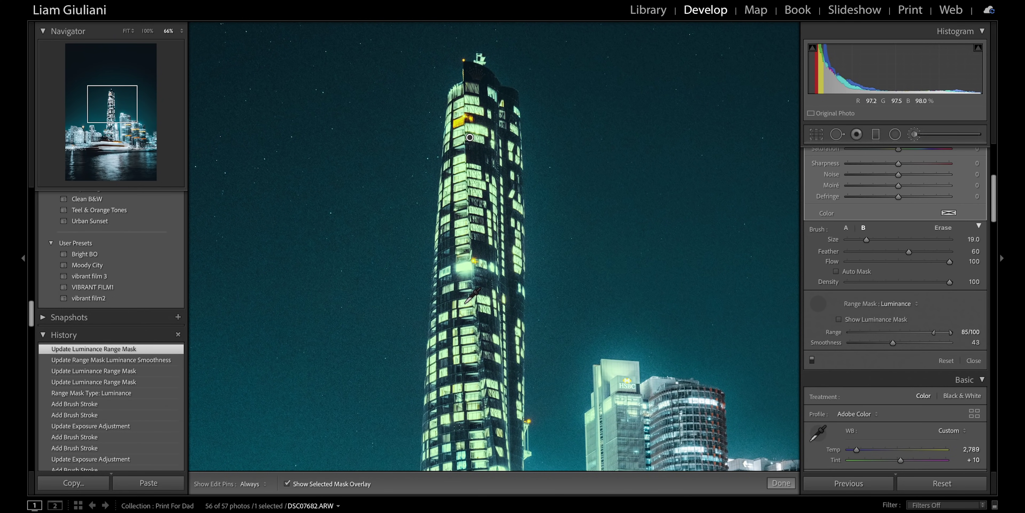
key("ctrl+z")
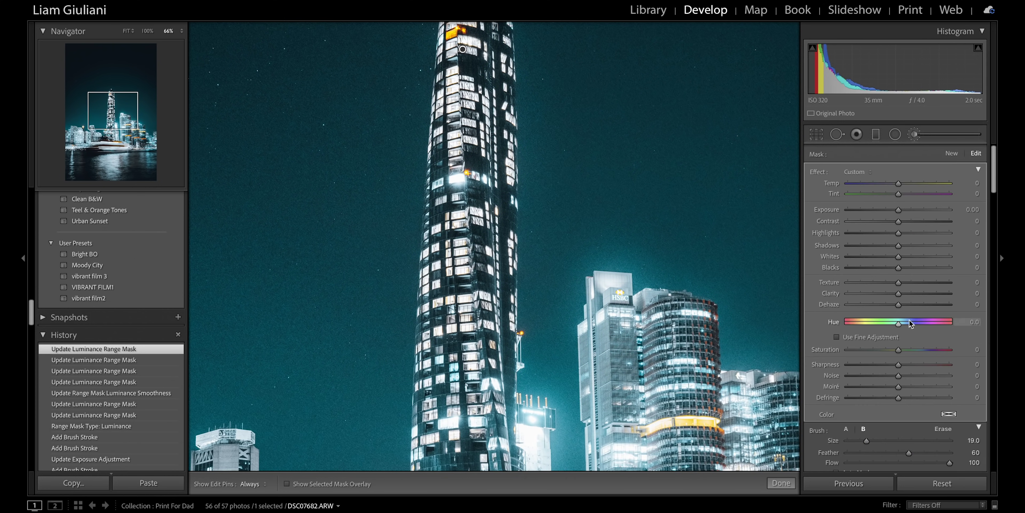
- Tint the masked windows with a golden color of hue 42 and saturation 100%
scroll(879, 341, "down", 2)
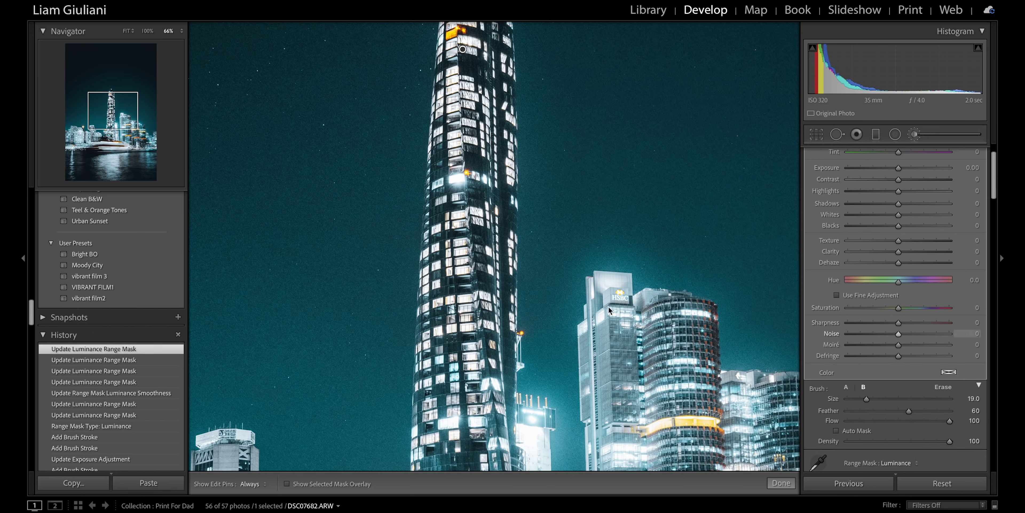
left_click(948, 373)
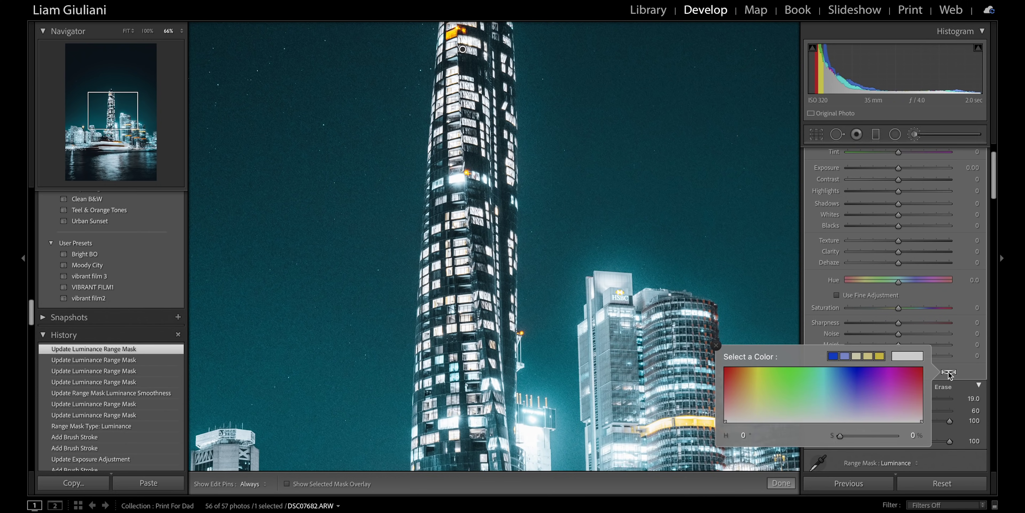
left_click(748, 368)
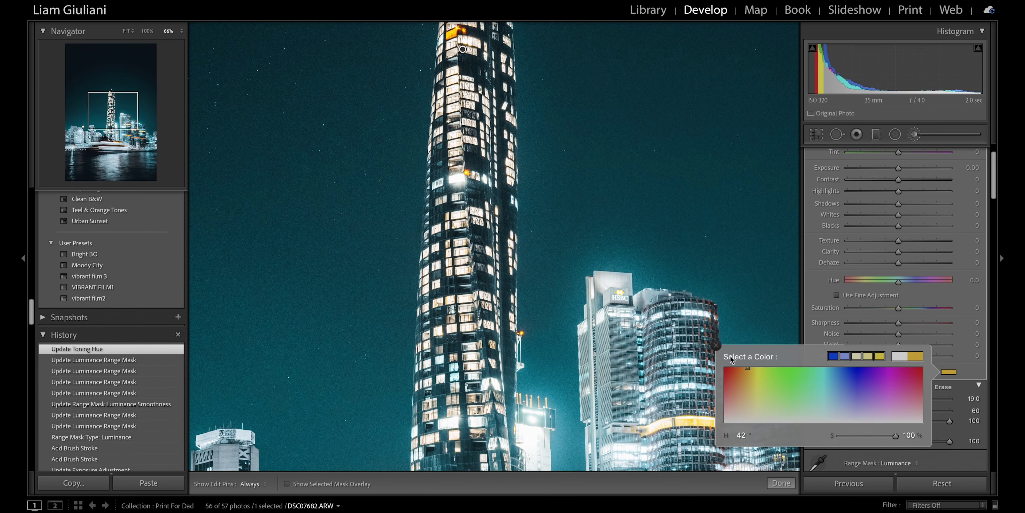
left_click(717, 345)
- Raise the window mask's Temp slightly and lower its Highlights
scroll(820, 279, "up", 2)
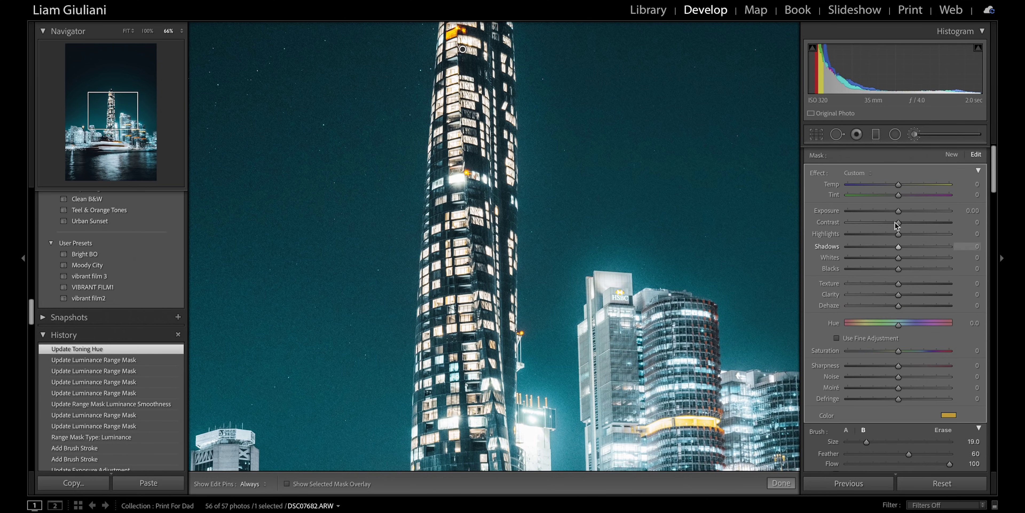
left_click_drag(901, 183, 908, 182)
left_click_drag(898, 232, 869, 234)
key("z")
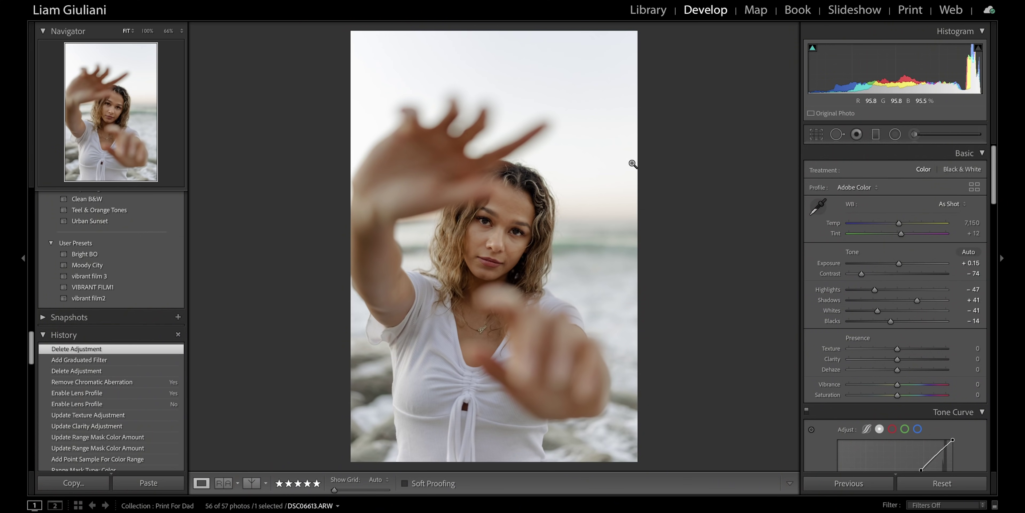
key("m")
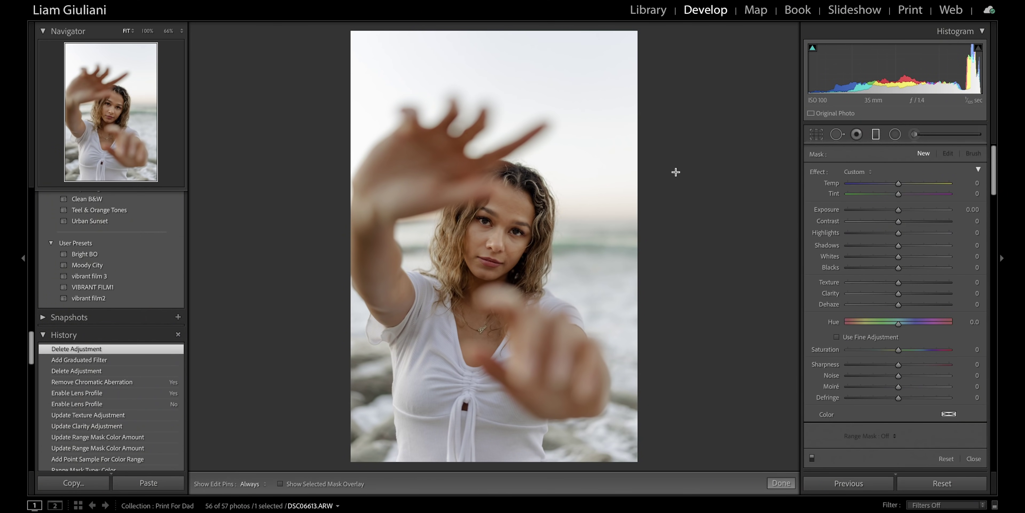
left_click_drag(547, 194, 696, 192)
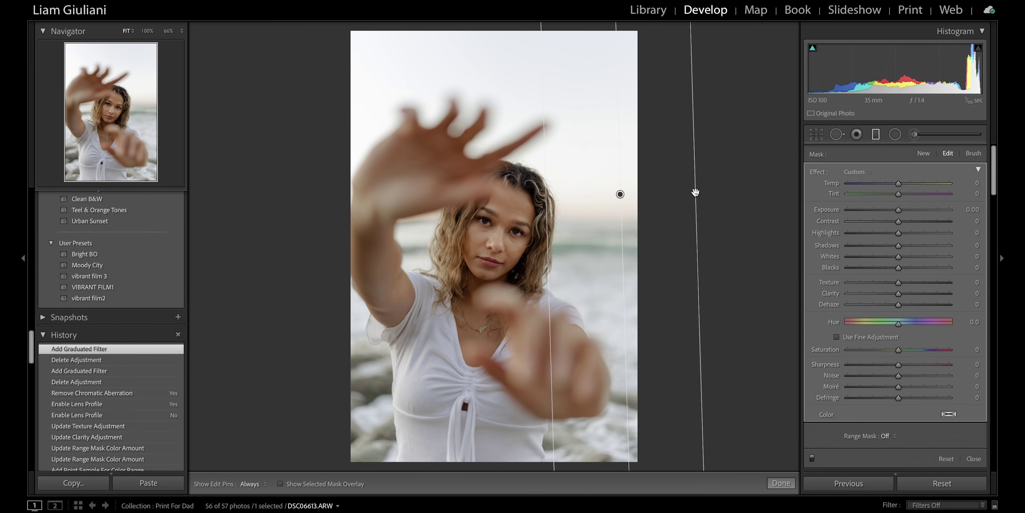
key("o")
left_click_drag(619, 194, 416, 235)
left_click_drag(485, 237, 452, 238)
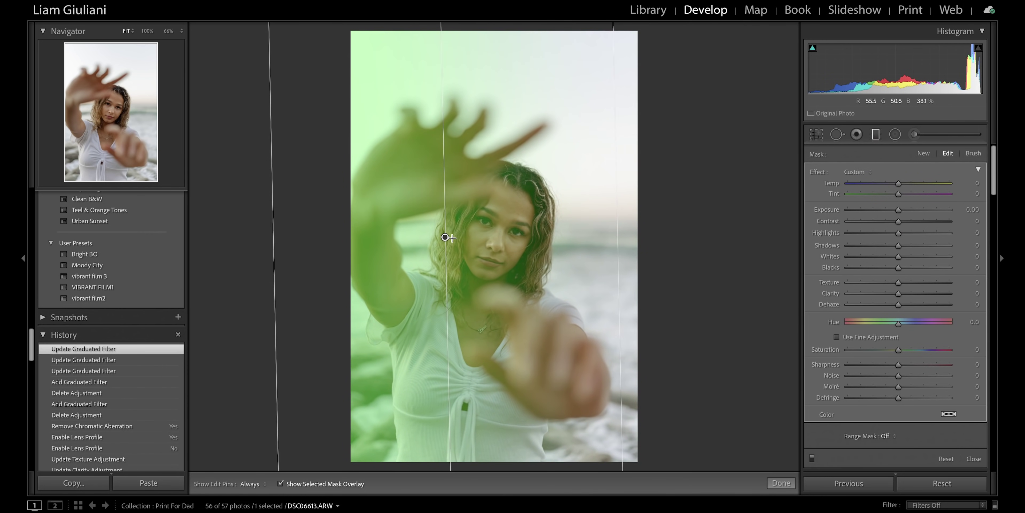
key("Delete")
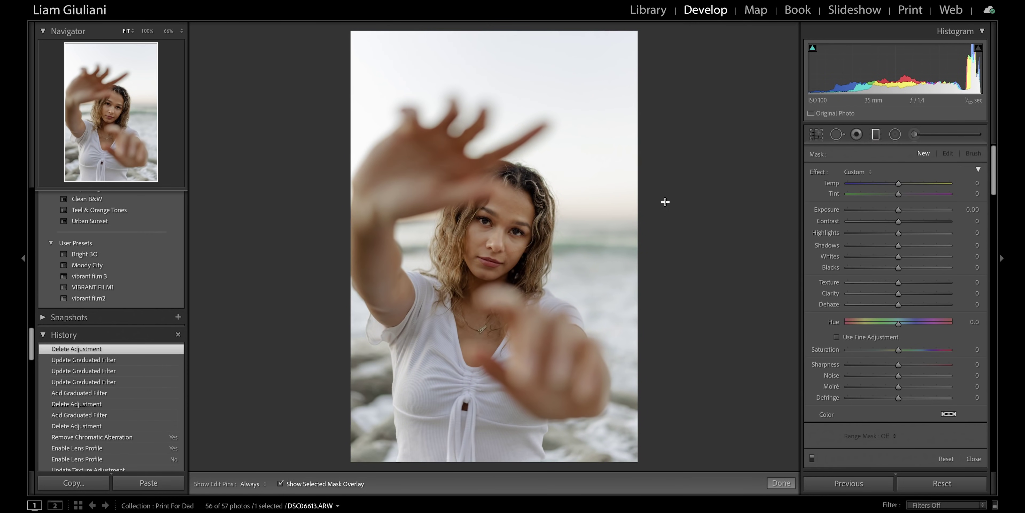
- Add a narrow graduated filter just outside the portrait so it covers the whole photo, and set its range mask to Color
left_click_drag(668, 205, 676, 205)
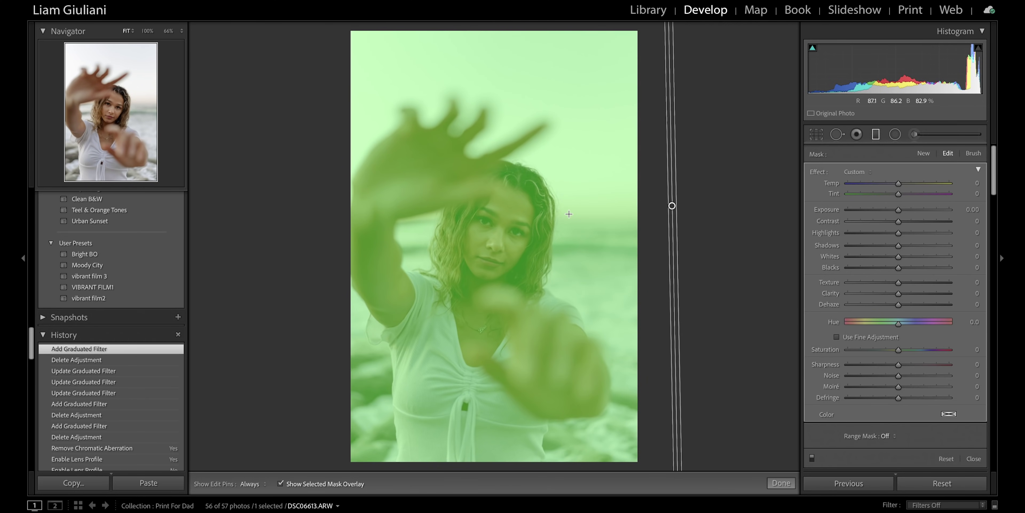
key("o")
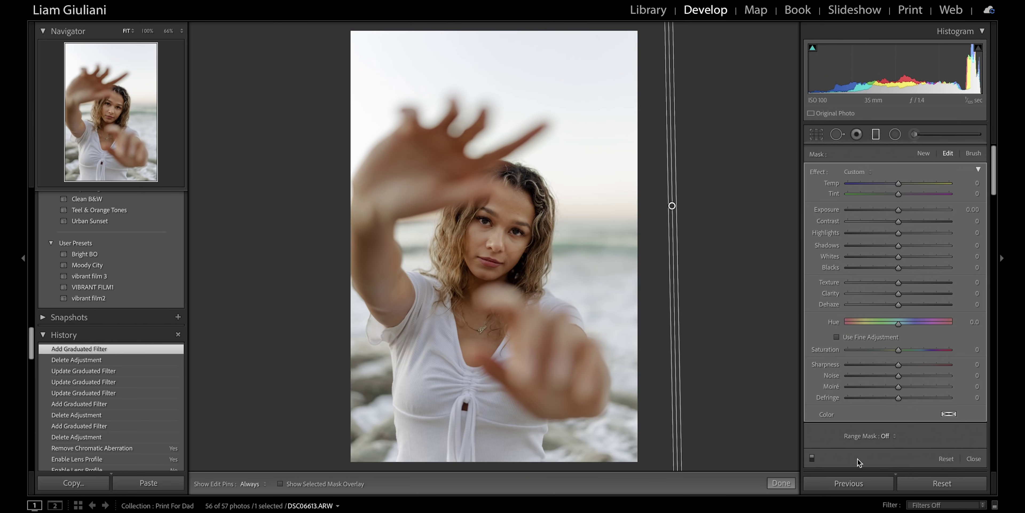
scroll(856, 458, "down", 3)
left_click(890, 380)
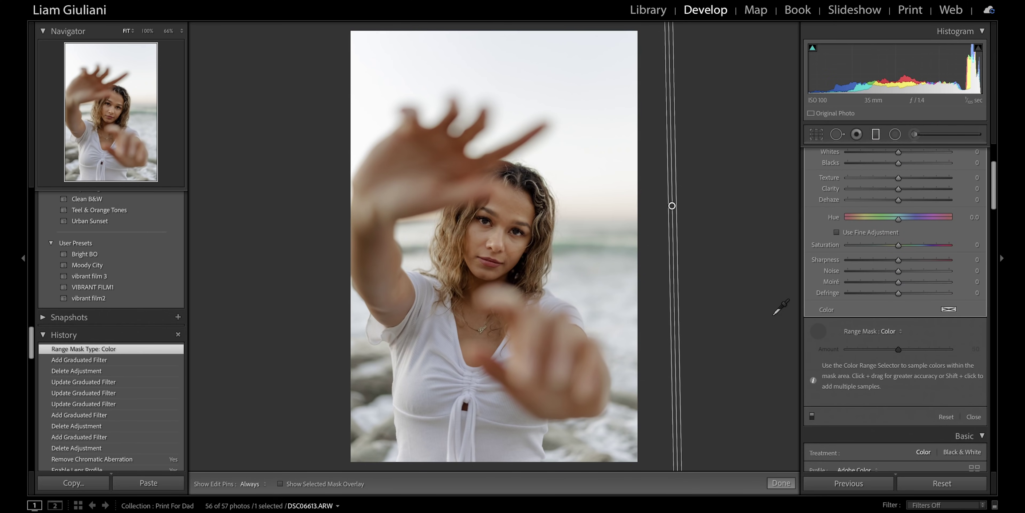
- Sample the forehead's skin tones for the color range mask and set its amount to 33
left_click(504, 201)
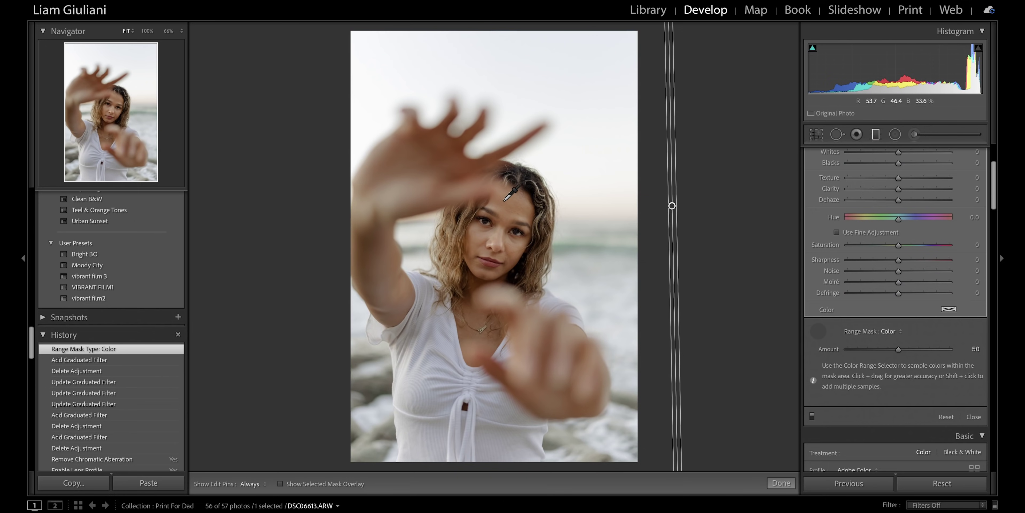
key("o")
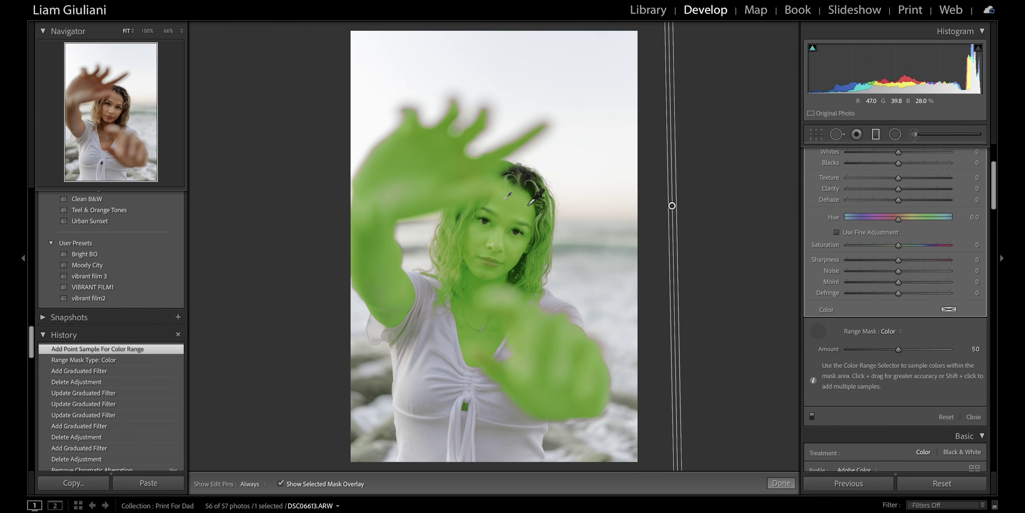
left_click(513, 206, "shift")
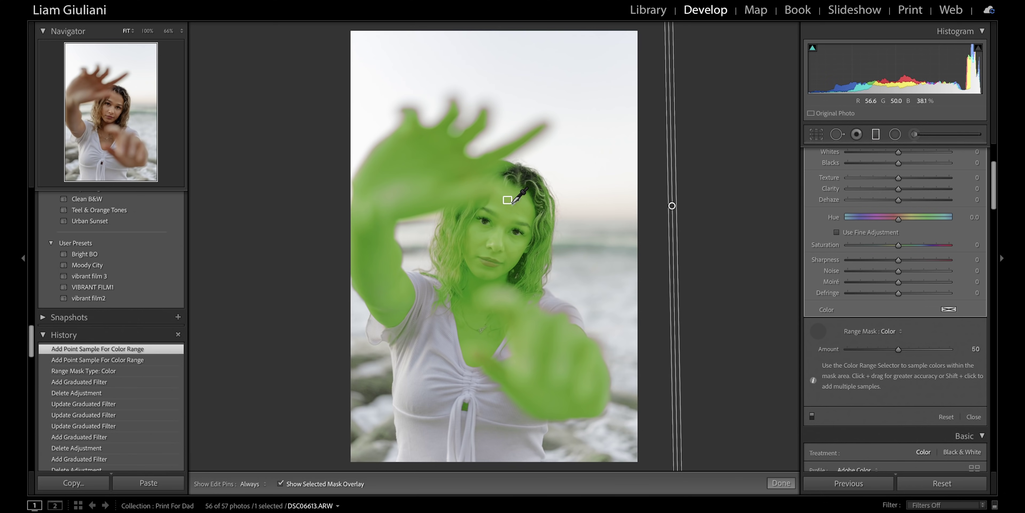
left_click_drag(512, 205, 513, 204)
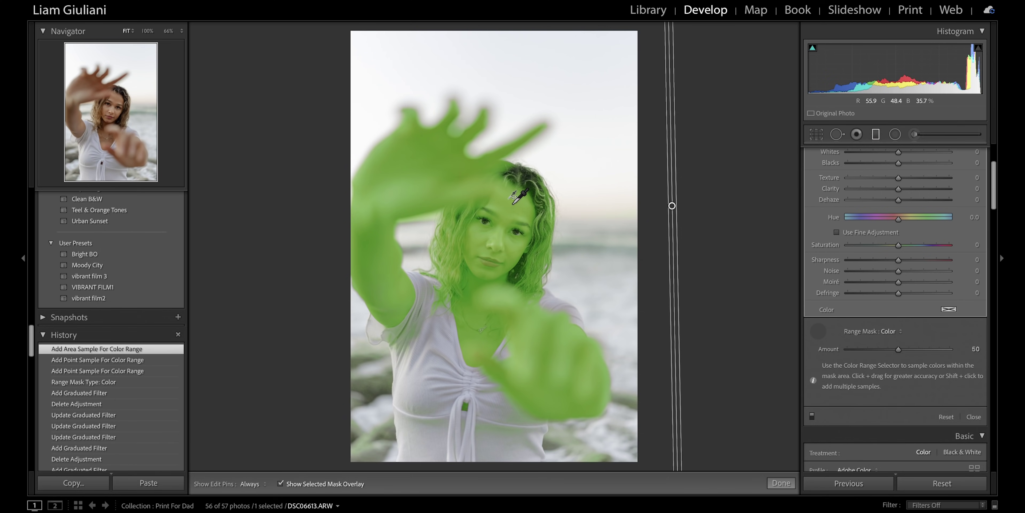
left_click(898, 348)
mouse_move(898, 349)
left_mouse_down()
mouse_move(851, 349)
mouse_move(880, 349)
left_mouse_up()
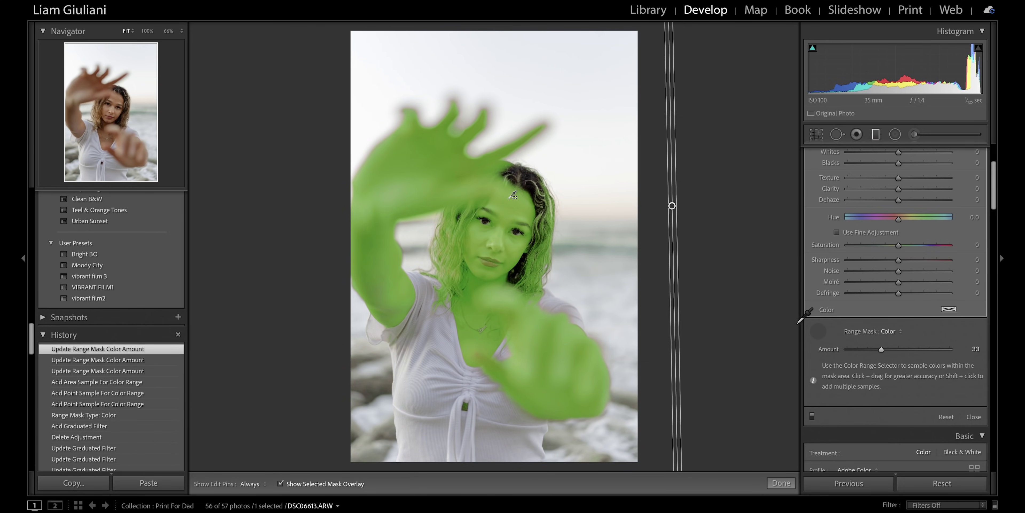
- Try a color range amount of 0 on the skin mask and undo it
left_click(547, 217)
key("super+minus")
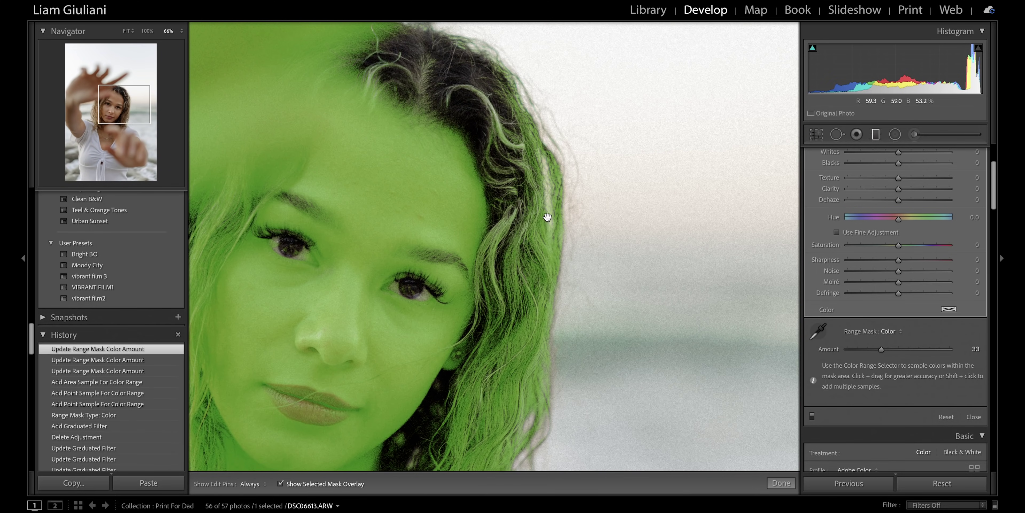
left_click_drag(881, 353, 837, 354)
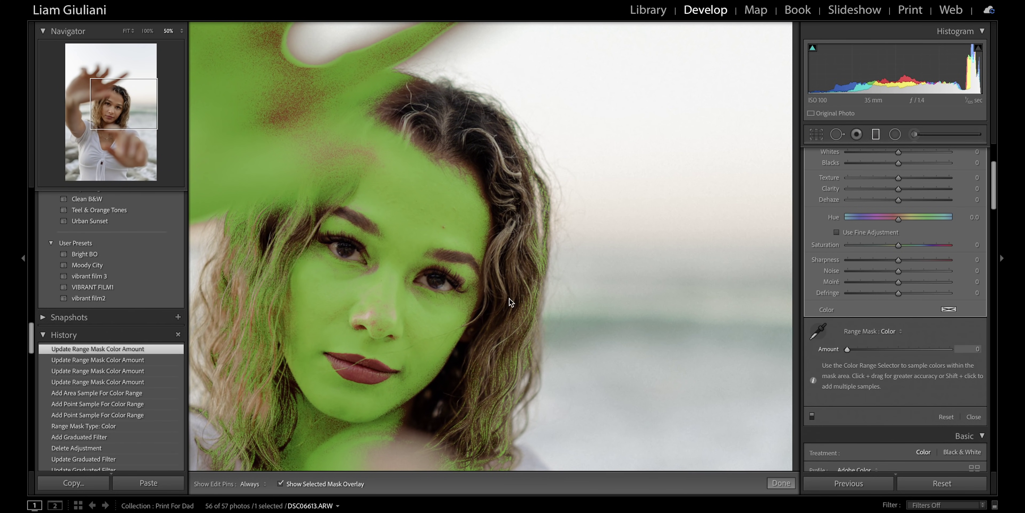
key("super+z")
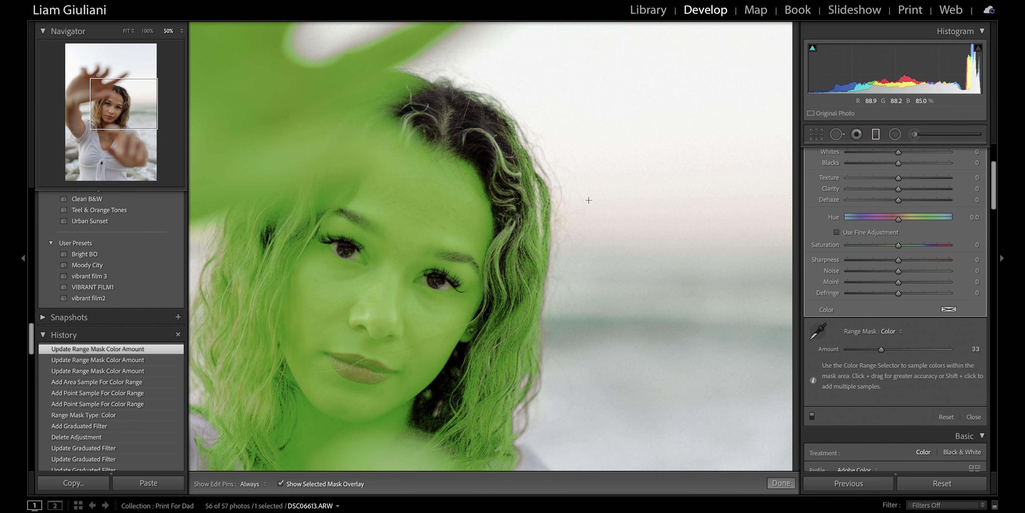
- Erase the hair beside the face from the graduated filter's mask with a size 16 brush at feather 50
key("shift+t")
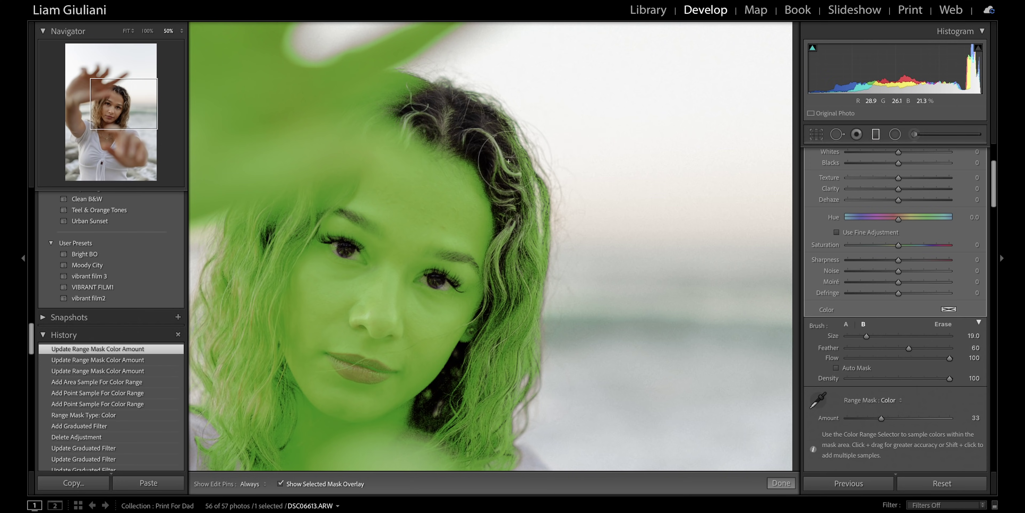
key("alt")
key("h")
scroll(517, 149, "down", 2)
mouse_move(498, 134)
left_mouse_down()
mouse_move(533, 171)
mouse_move(528, 279)
mouse_move(522, 261)
mouse_move(514, 344)
mouse_move(502, 356)
mouse_move(503, 341)
mouse_move(461, 418)
mouse_move(504, 450)
mouse_move(525, 215)
left_mouse_up()
key("h")
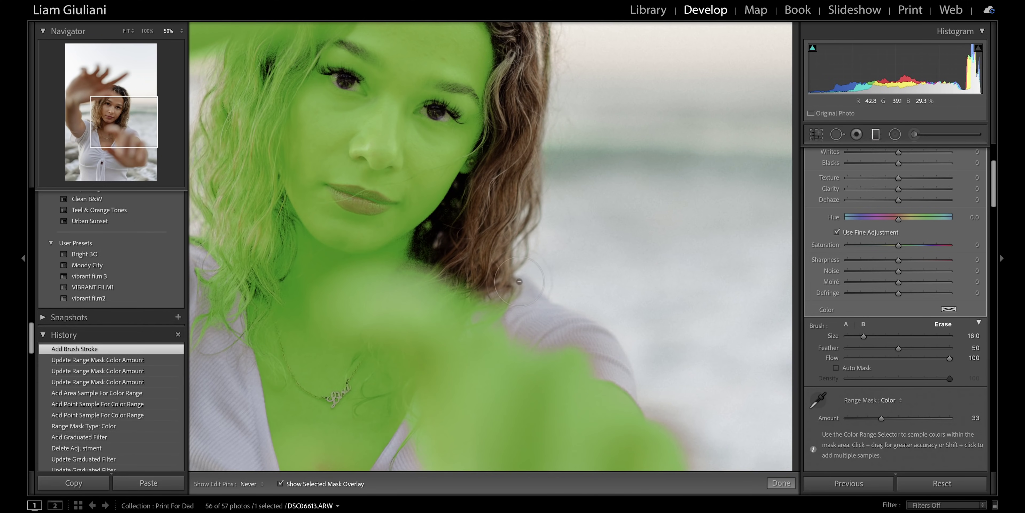
left_click_drag(509, 267, 527, 119)
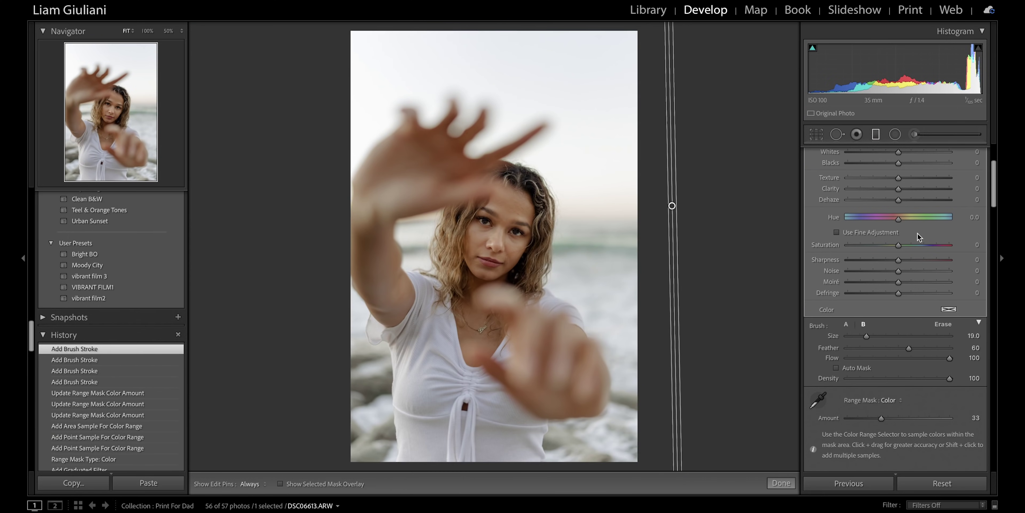
- Soften the masked skin by setting Texture to -39 and Clarity to -38
scroll(917, 233, "up", 2)
left_click_drag(881, 230, 881, 230)
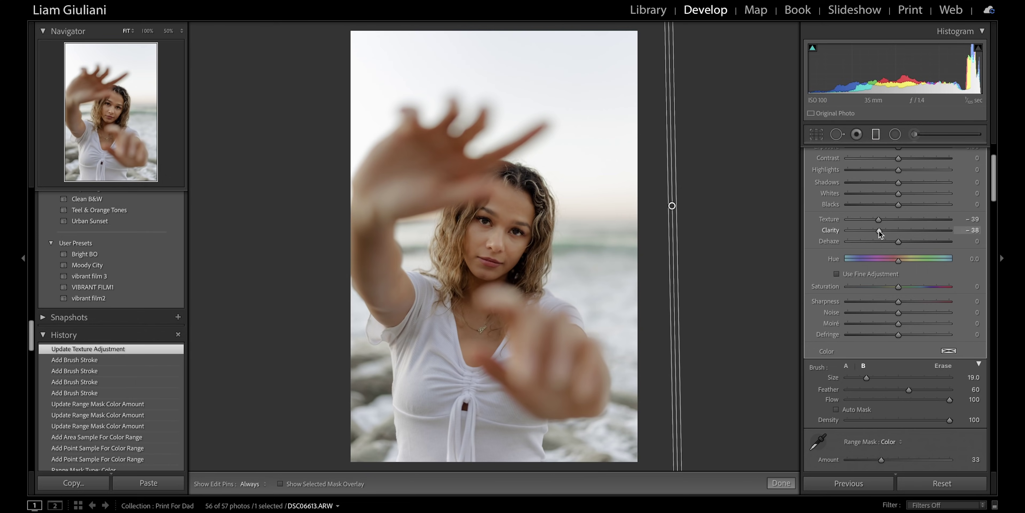
key("z")
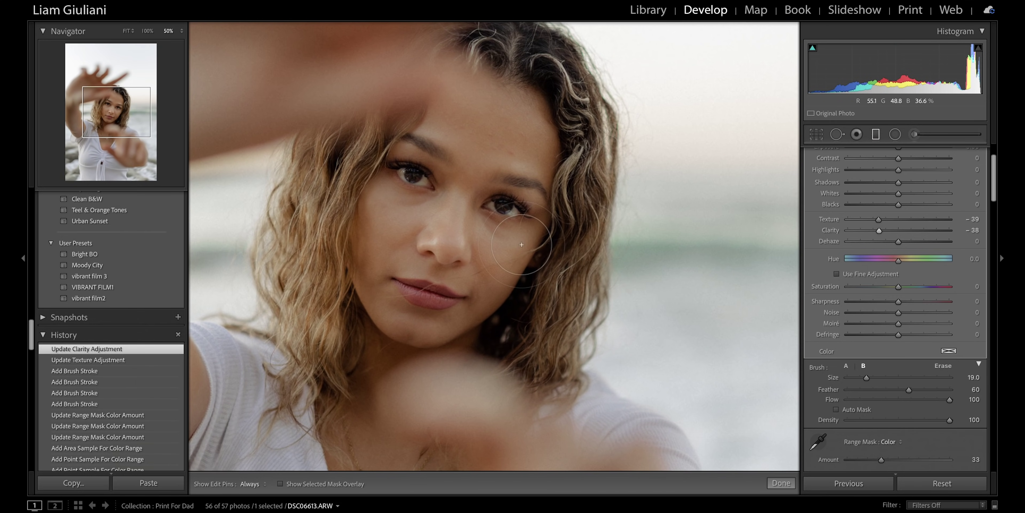
- Toggle the portrait's graduated filters off and on to compare the skin before and after softening
scroll(835, 416, "down", 4)
left_click(813, 447)
left_click(813, 447)
left_click(813, 447)
left_click(812, 447)
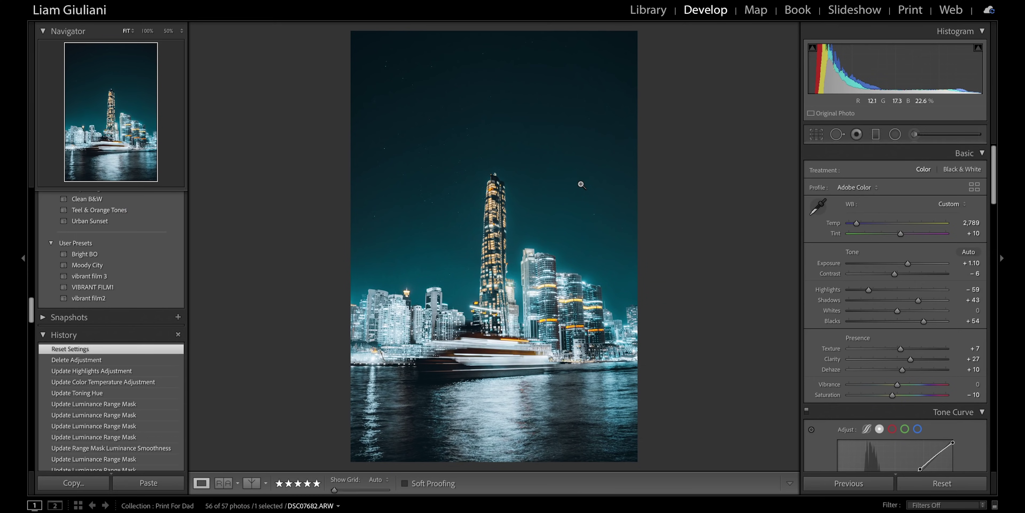
- Add a graduated filter over the night skyline's sky with Exposure -1.44 and extend it from above the photo to the building tops
key("m")
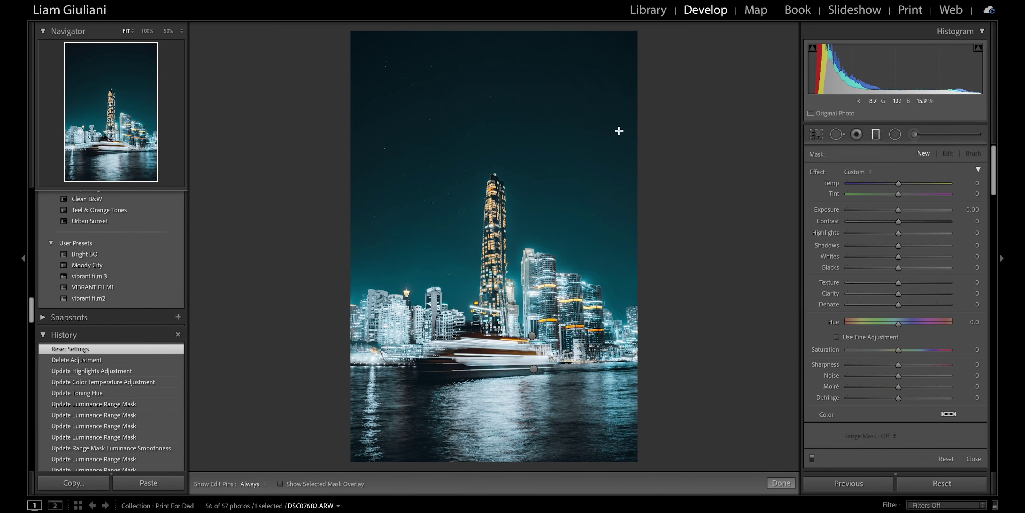
key("m")
key("m")
left_click_drag(500, 82, 514, 266)
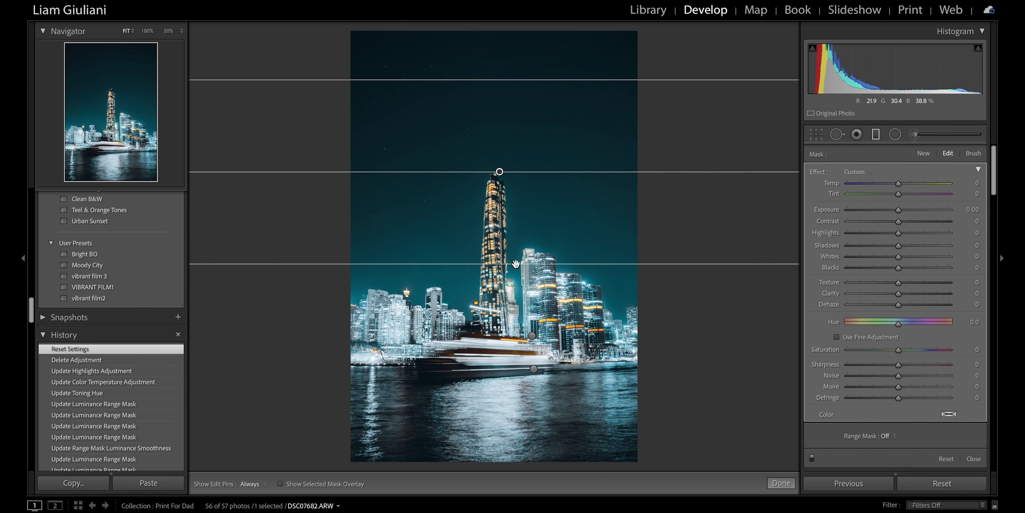
left_click_drag(898, 210, 879, 219)
left_click_drag(638, 82, 636, 4)
left_click_drag(514, 263, 514, 368)
mouse_move(499, 179)
left_click_drag(498, 179, 497, 81)
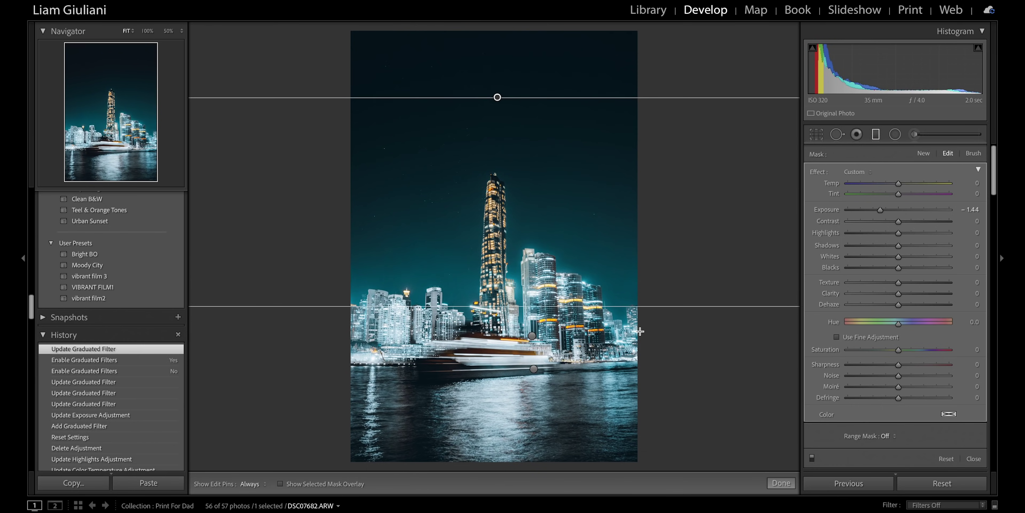
- Compare the skyline with and without the sky's graduated filter by toggling, deleting and restoring it
left_click(812, 458)
key("ctrl+z")
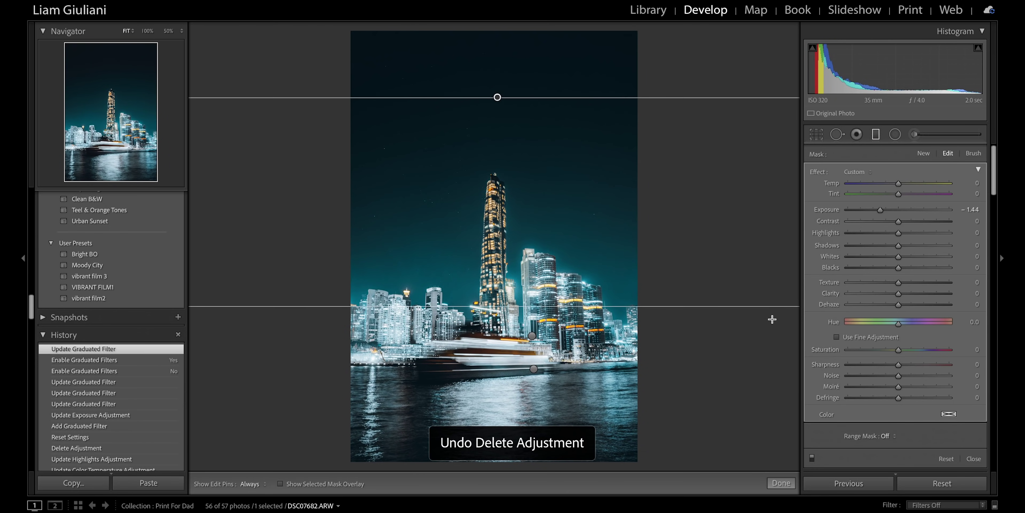
key("Delete")
key("ctrl+z")
key("Delete")
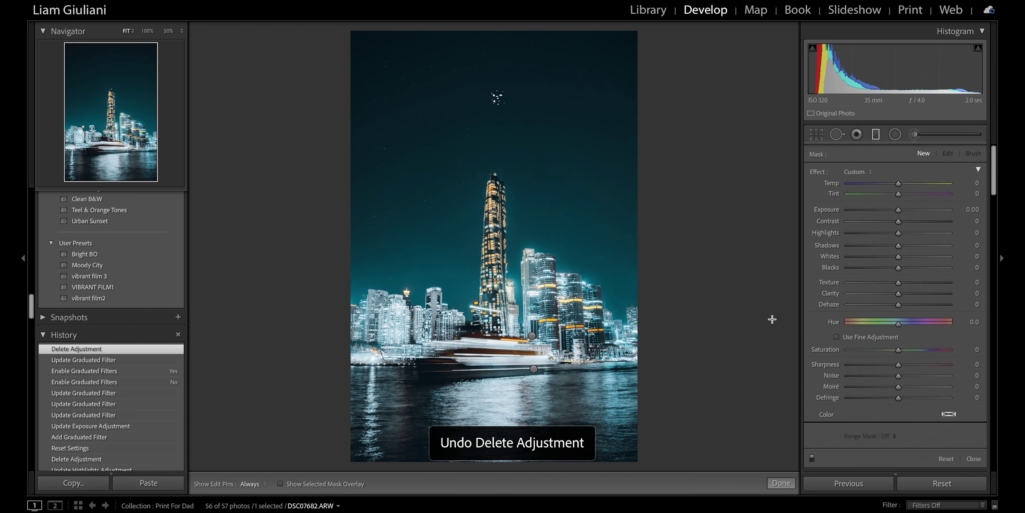
key("ctrl+z")
key("m")
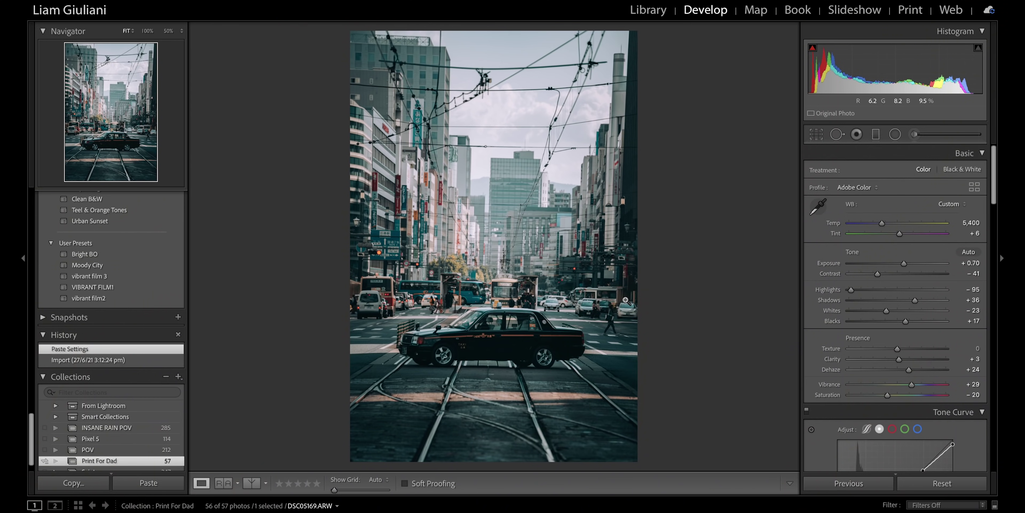
- Inspect each existing graduated filter on the street photo and toggle their effect for comparison
key("shift+m")
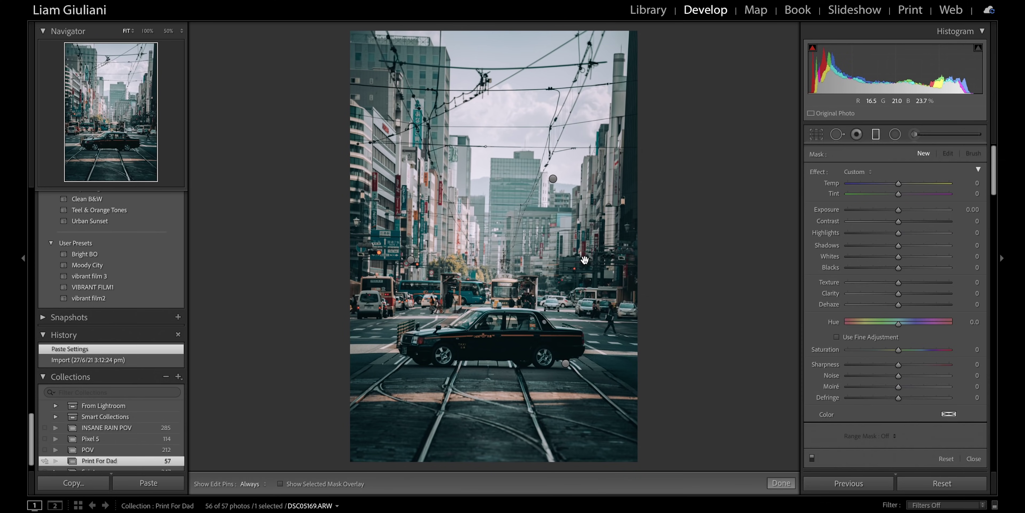
left_click(585, 260)
left_click(410, 258)
left_click(553, 178)
left_click(565, 363)
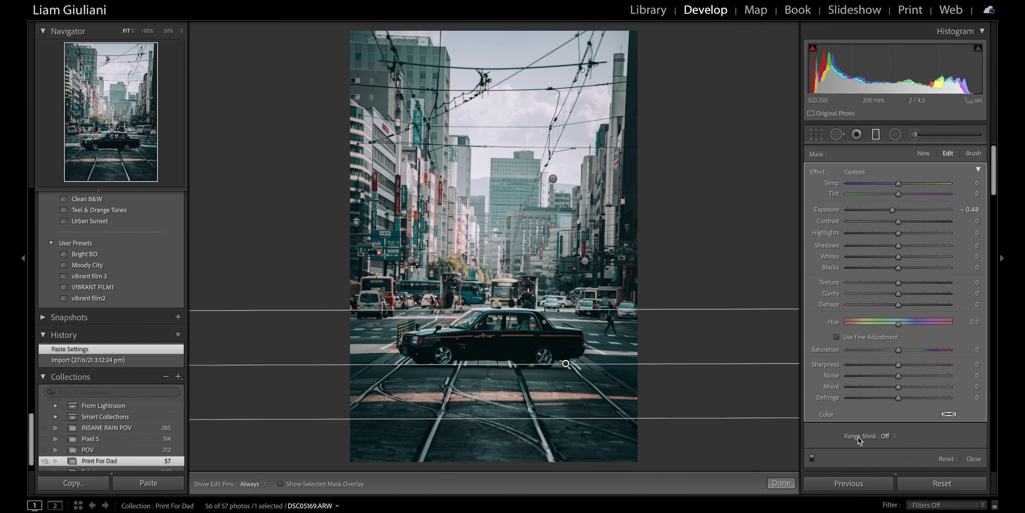
left_click(811, 459)
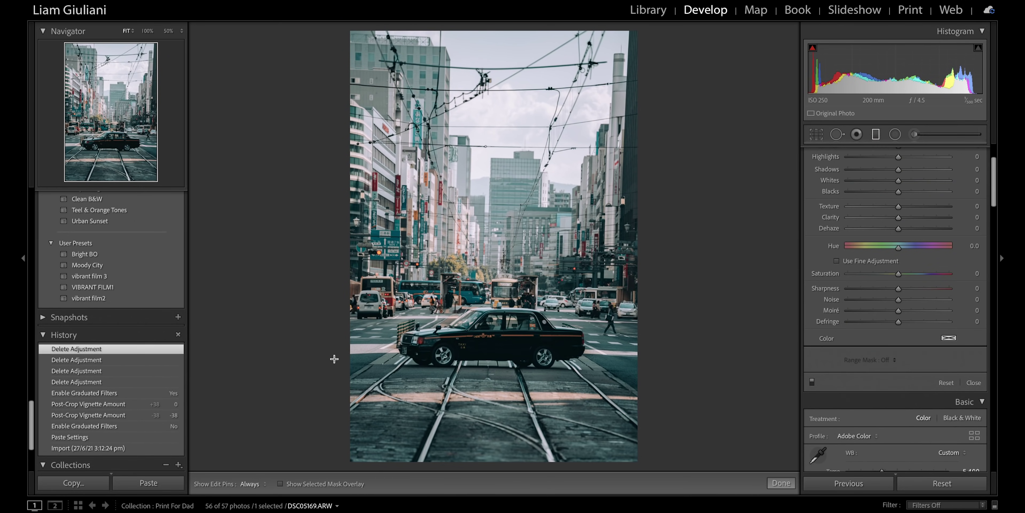
- Add a slanted graduated filter from the street photo's left edge toward the car, with Exposure -0.99, and shift it inward
left_click_drag(332, 360, 461, 327)
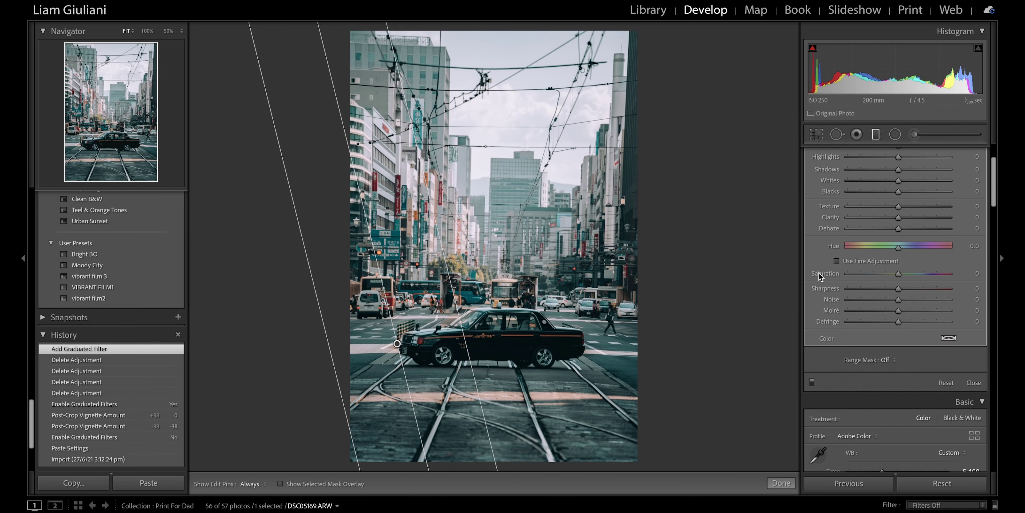
scroll(822, 275, "up", 4)
left_click_drag(899, 214, 886, 213)
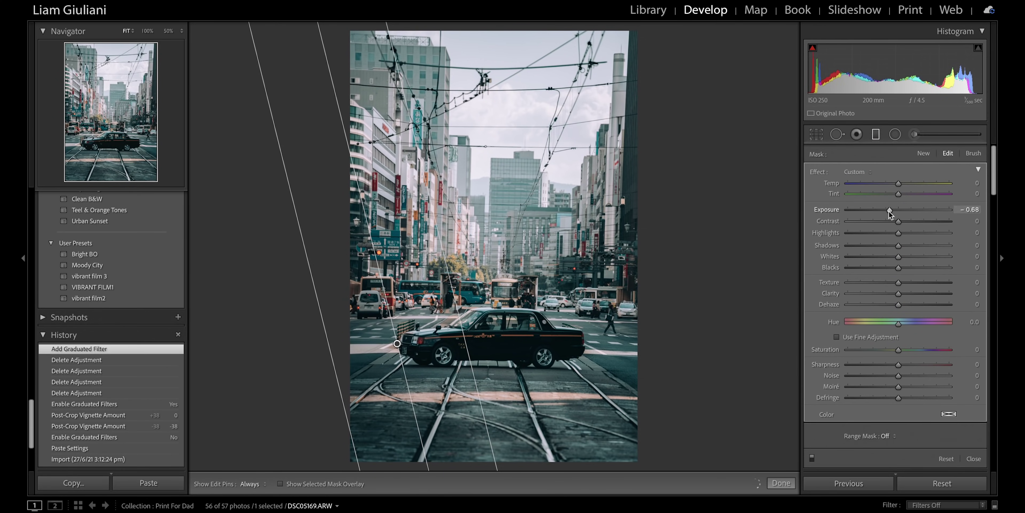
left_click_drag(467, 357, 501, 349)
- Add graduated filters from the street photo's right, bottom and top edges, and weaken the top filter's exposure reduction
left_click_drag(662, 388, 505, 352)
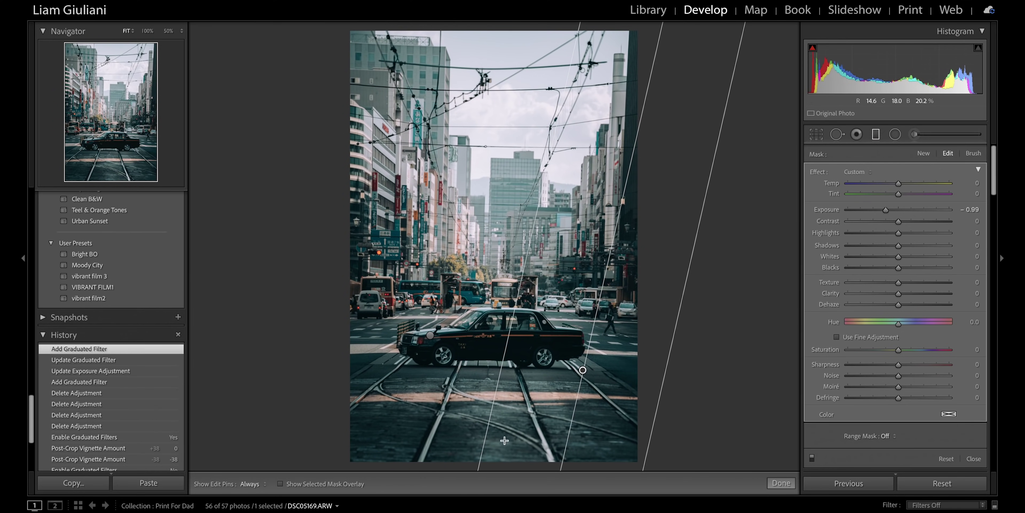
left_click_drag(518, 458, 520, 342)
left_click_drag(591, 60, 569, 285)
left_click_drag(886, 210, 895, 214)
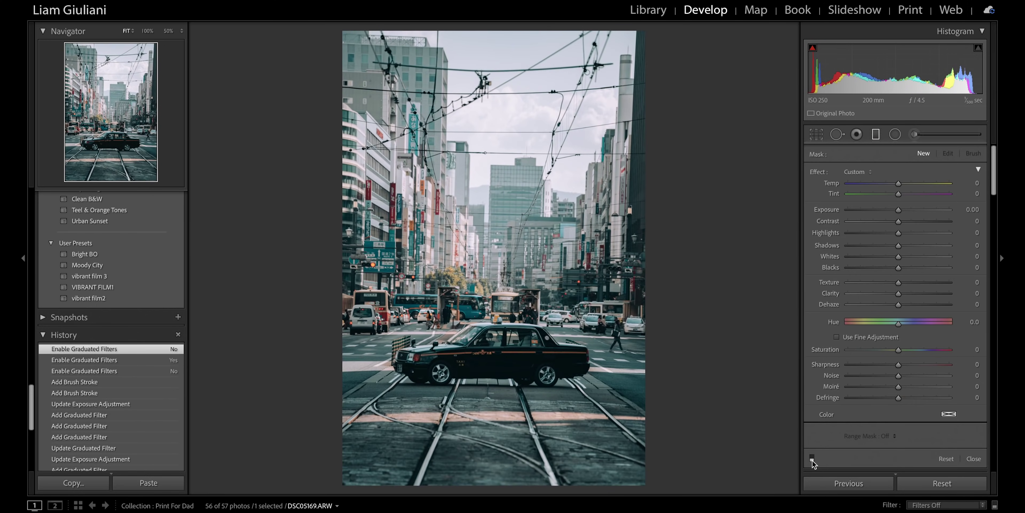
- Toggle the street photo's graduated filters off and on to compare the darkened edges
left_click(812, 459)
left_click(812, 460)
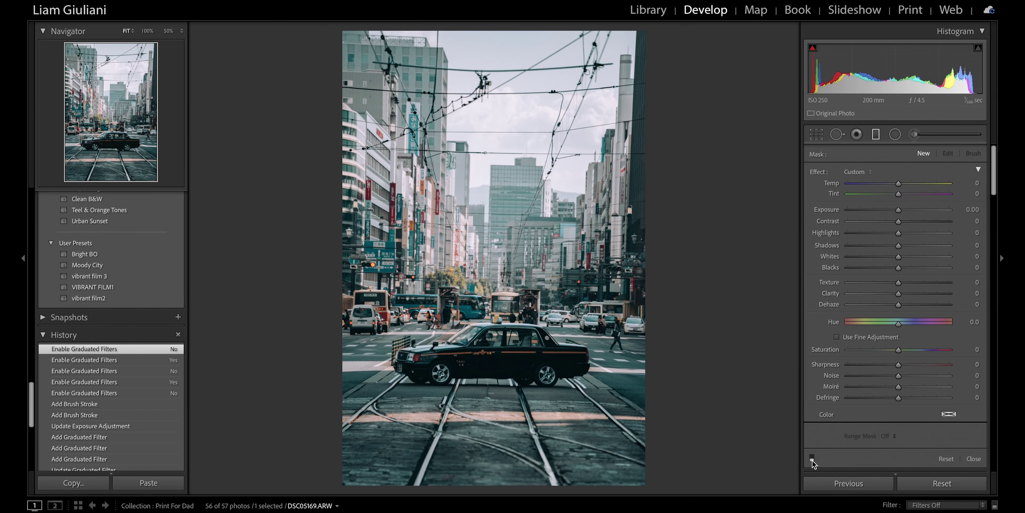
left_click(812, 460)
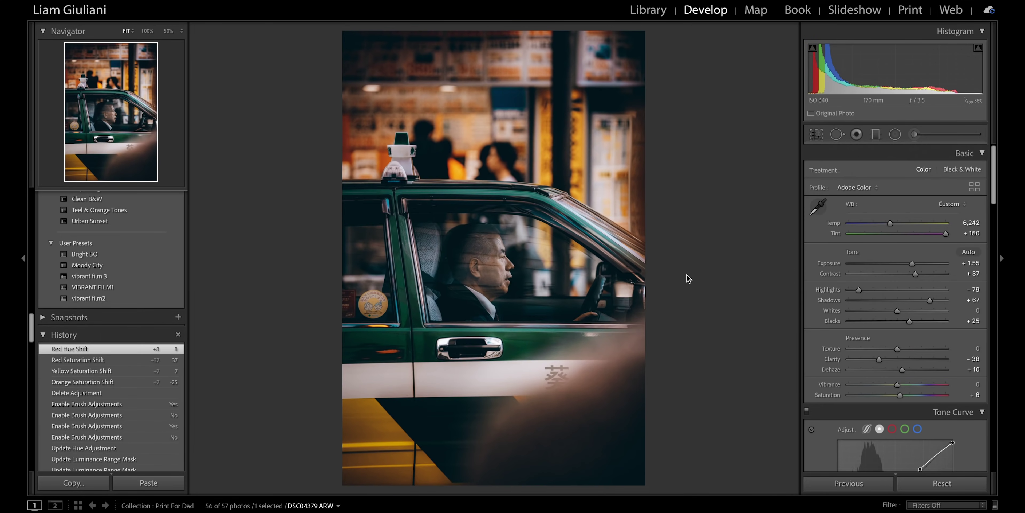
- Compare the taxi photo with its unedited version and examine the driver up close
key("backslash")
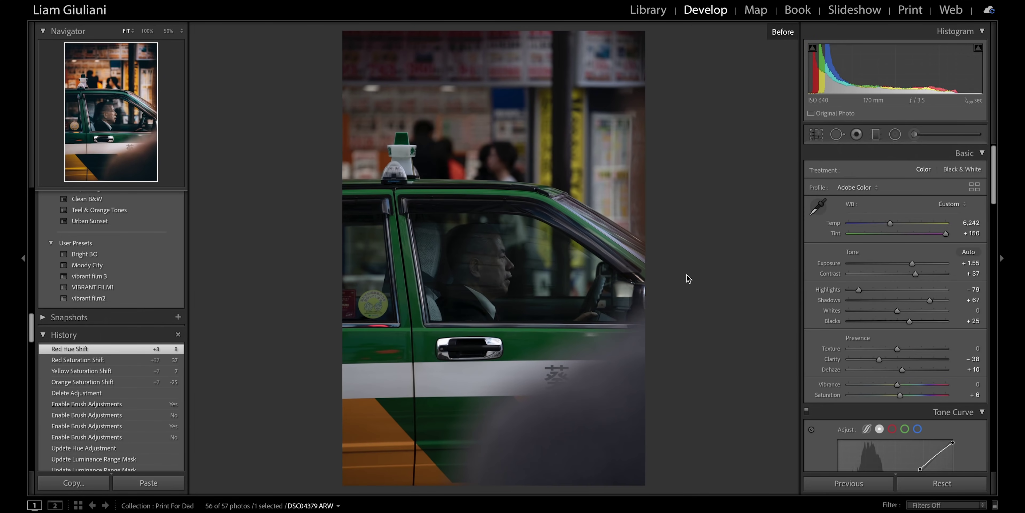
key("backslash")
left_click(441, 239)
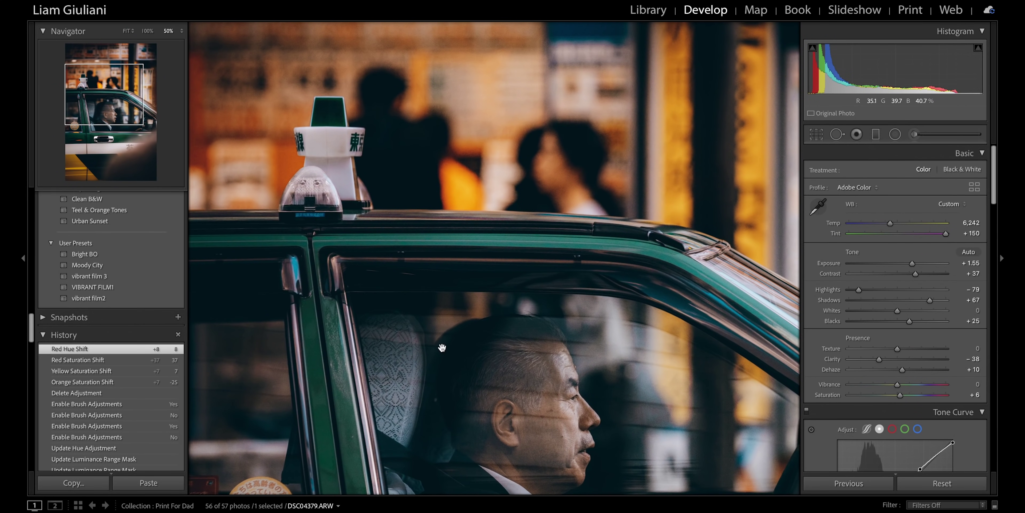
left_click(450, 318)
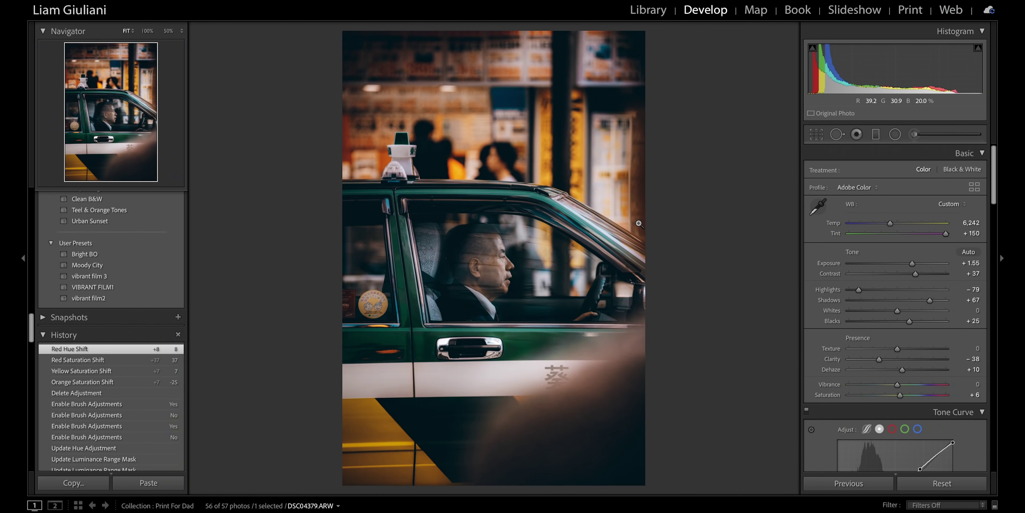
left_click(492, 283)
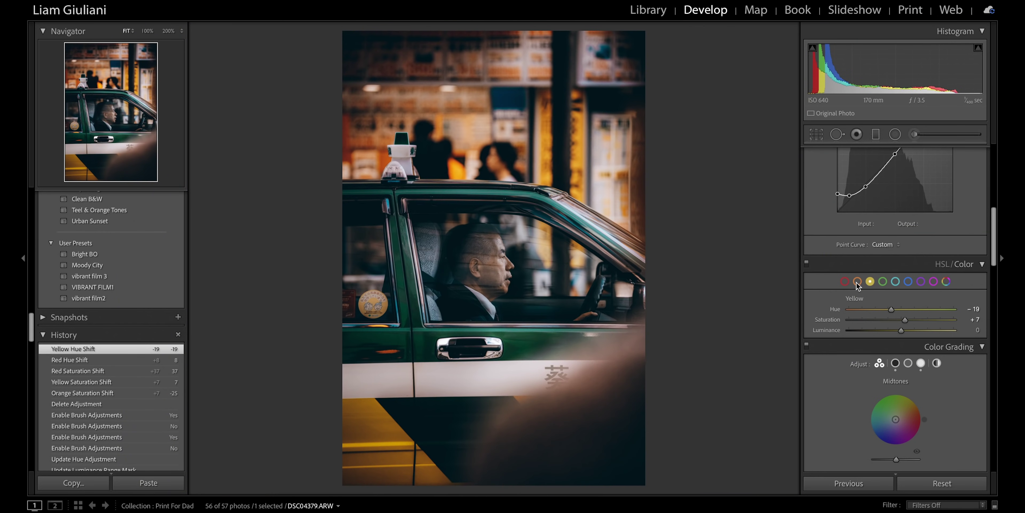
- Try a lower orange hue on the taxi photo and undo it
left_click(858, 281)
left_click_drag(916, 309, 896, 319)
key("ctrl+z")
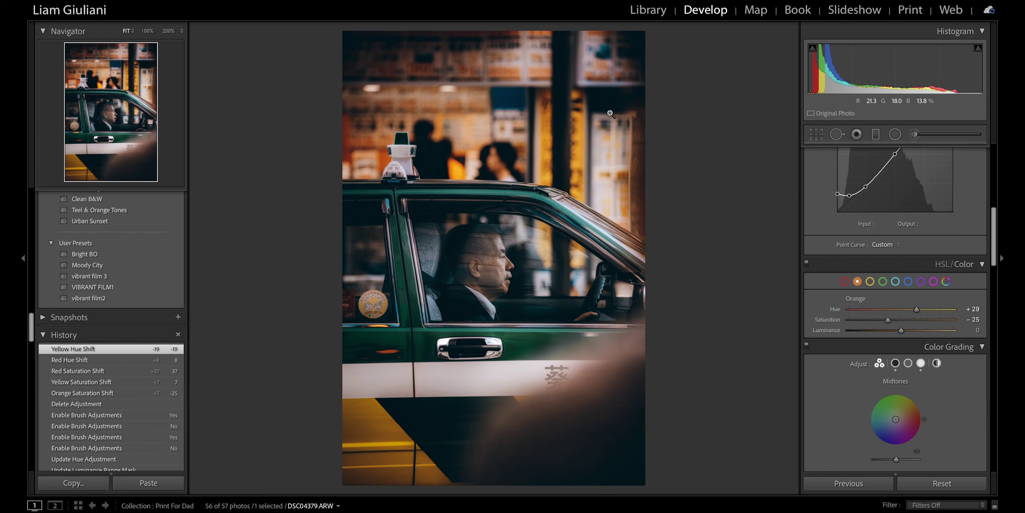
- Paint an adjustment brush mask over the driver's face with a size 19 brush at feather 60
left_click(488, 260)
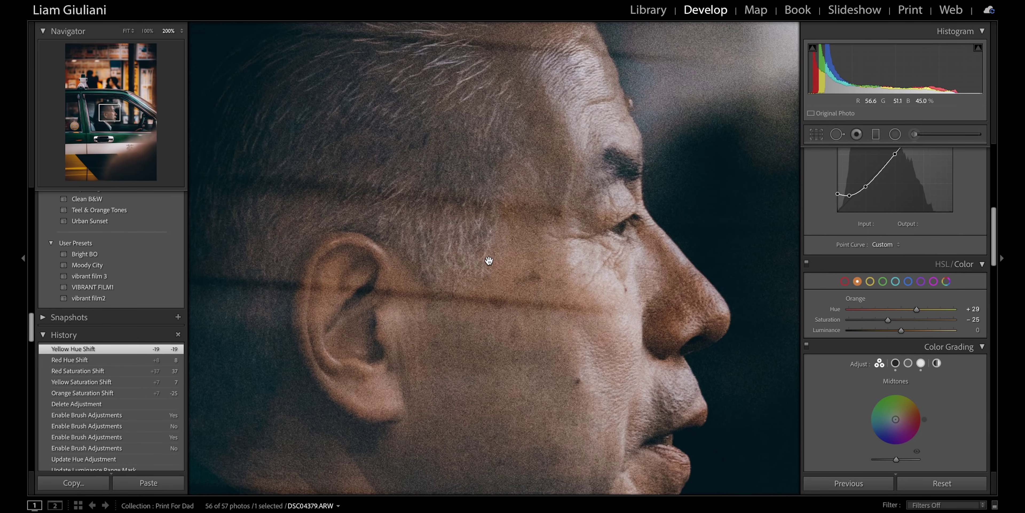
key("k")
left_click(493, 297)
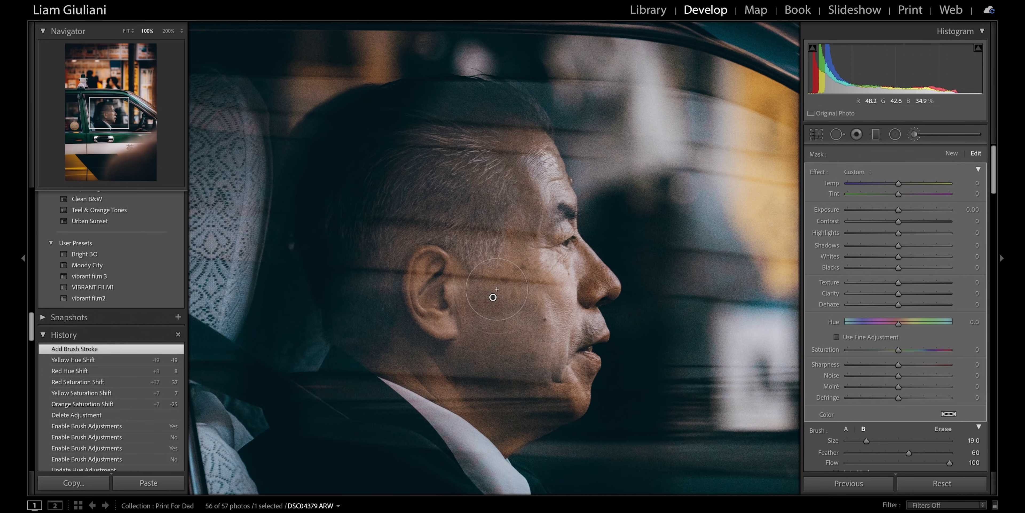
- Limit the driver's face mask with a color range mask sampled from the skin, and set its amount to 51
left_click(886, 360)
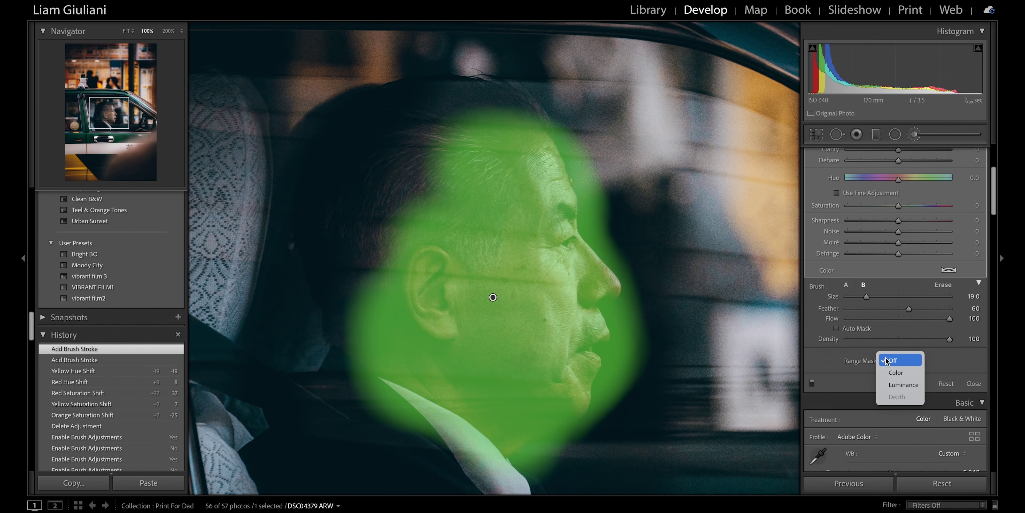
left_click(896, 373)
left_click(547, 255)
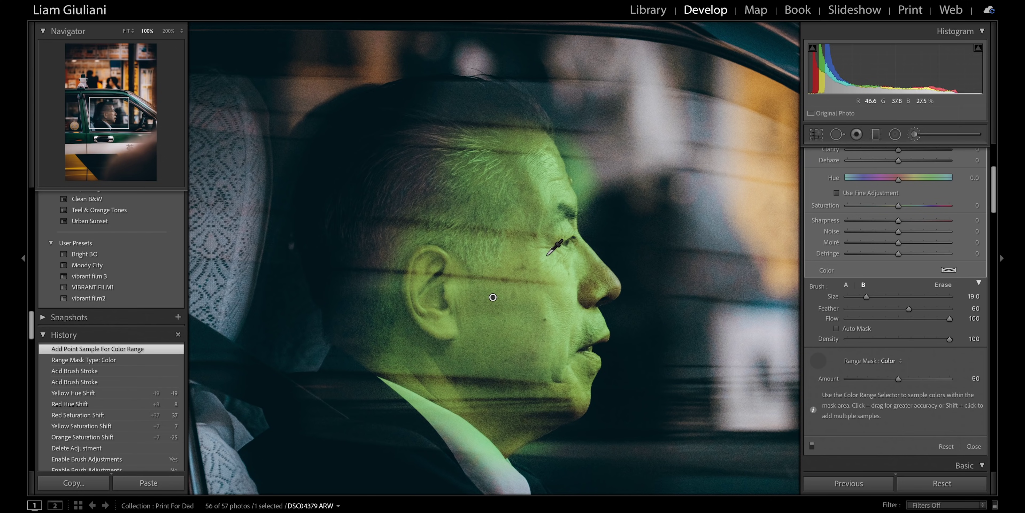
left_click_drag(898, 379, 898, 378)
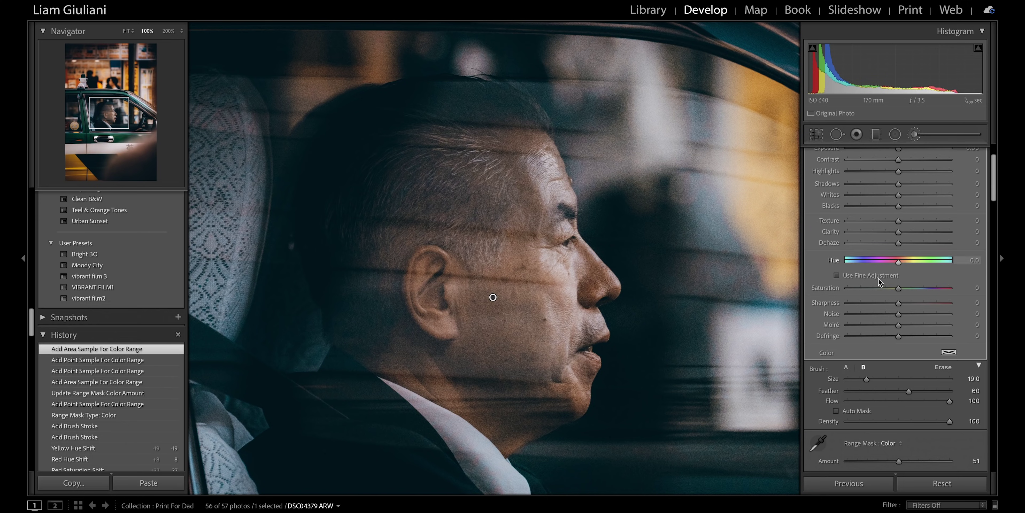
- Set the Hue of the driver's masked skin to -5.5
scroll(894, 265, "up", 3)
left_click(898, 322)
mouse_move(898, 324)
left_mouse_down()
mouse_move(907, 324)
mouse_move(898, 324)
left_mouse_up()
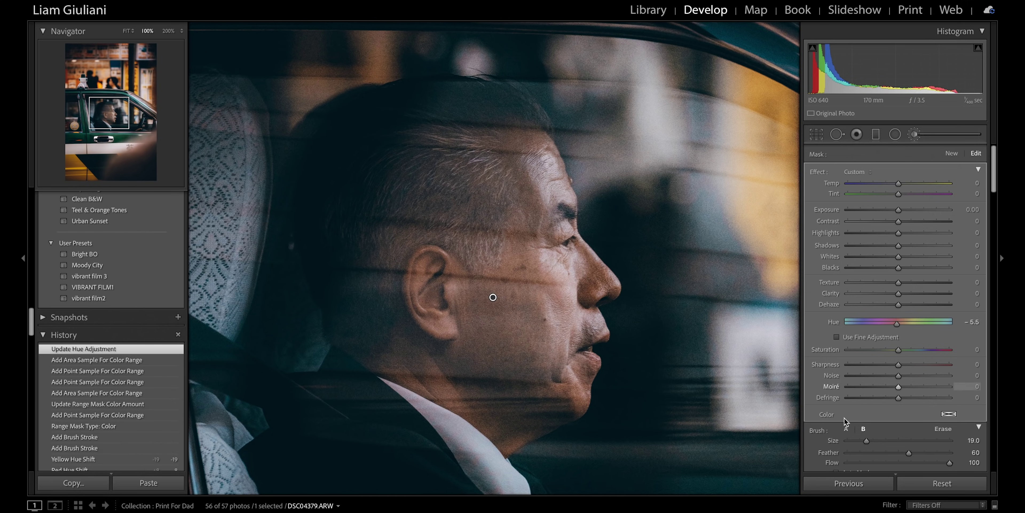
- Toggle the brush adjustments off and on to compare the driver's skin tone
scroll(844, 417, "down", 5)
scroll(819, 451, "down", 3)
left_click(812, 429)
left_click(812, 429)
left_click(812, 428)
left_click(812, 429)
left_click(812, 429)
left_click(812, 429)
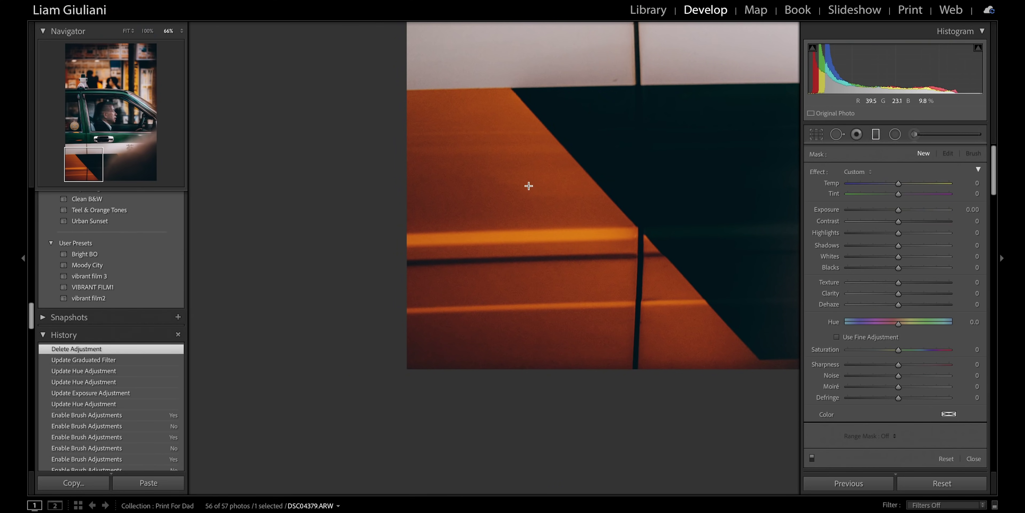
- Compare the taxi's orange panel with the original and paint a brush mask over it, enlarging the brush to size 26
key("backslash")
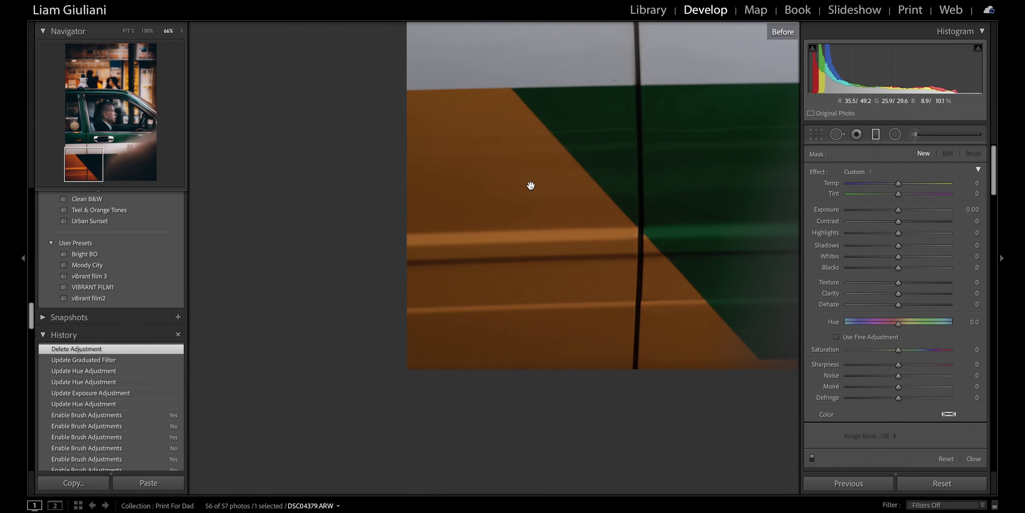
key("backslash")
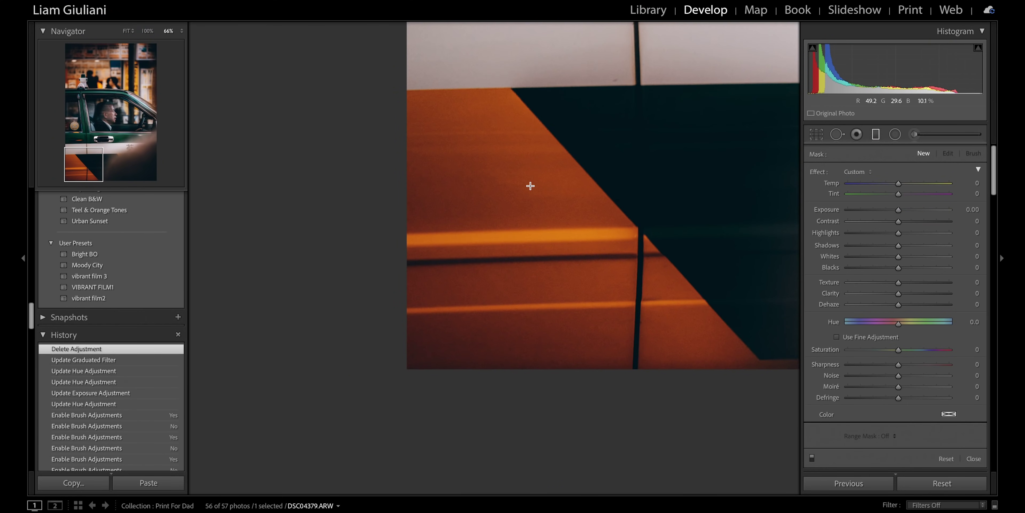
key("k")
left_click(429, 215)
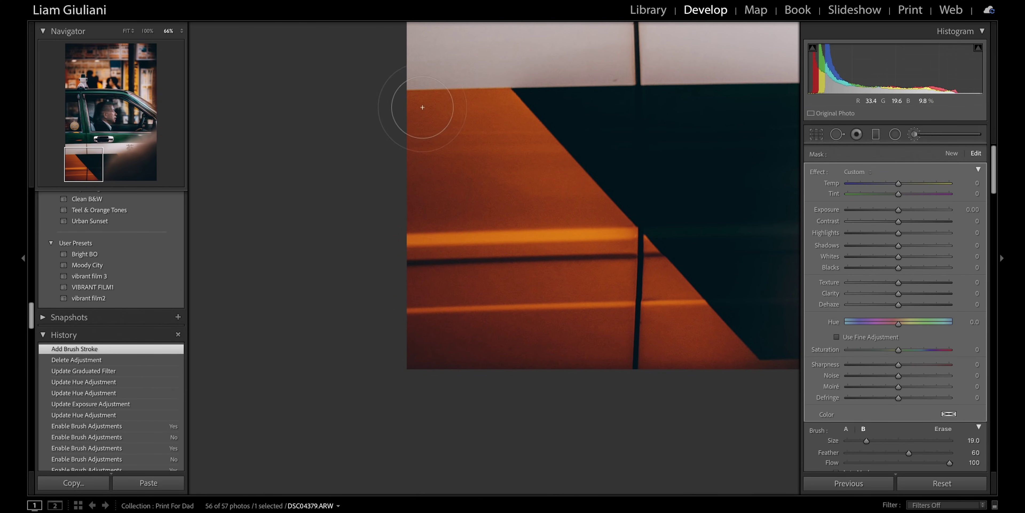
left_click(748, 363)
scroll(748, 363, "up", 3)
left_click_drag(748, 363, 361, 329)
left_click_drag(362, 329, 512, 416)
- Restrict the panel mask with a color range sampled from the orange paint, and show a split before-and-after view
left_click(891, 437)
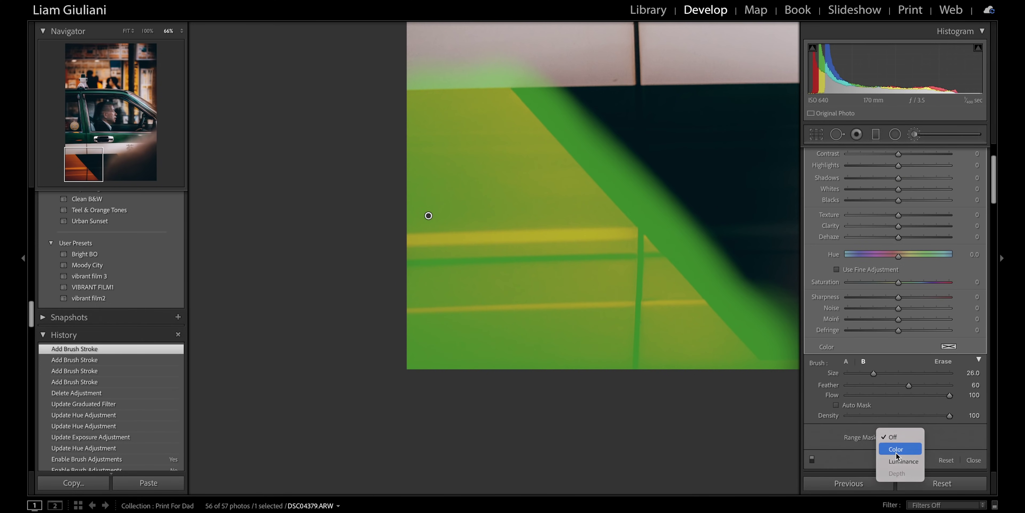
left_click(896, 452)
left_click(819, 436)
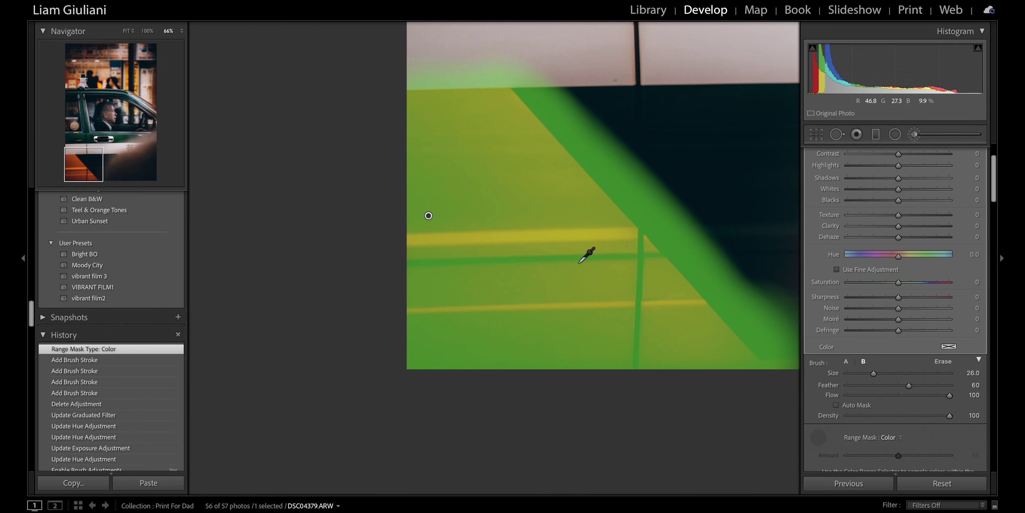
left_click(567, 246)
left_click(818, 436)
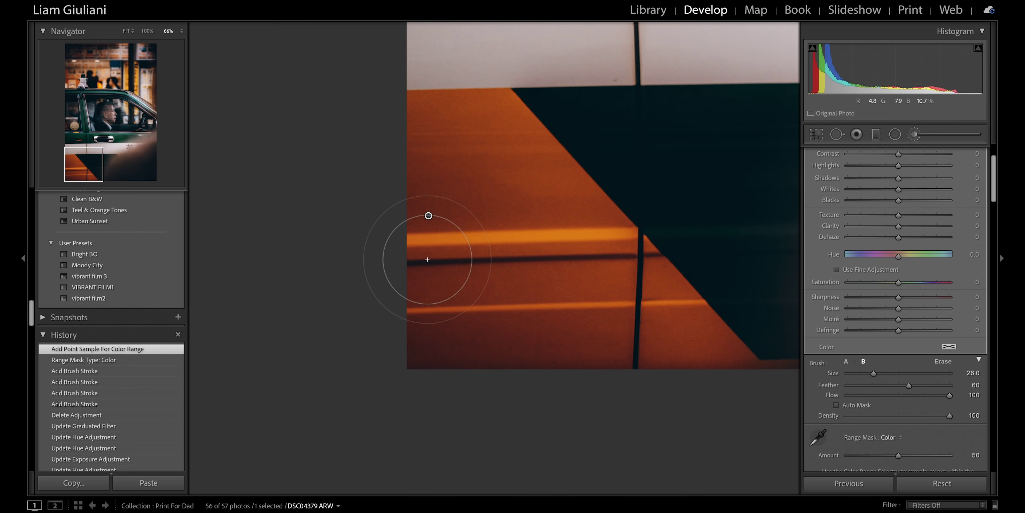
key("y")
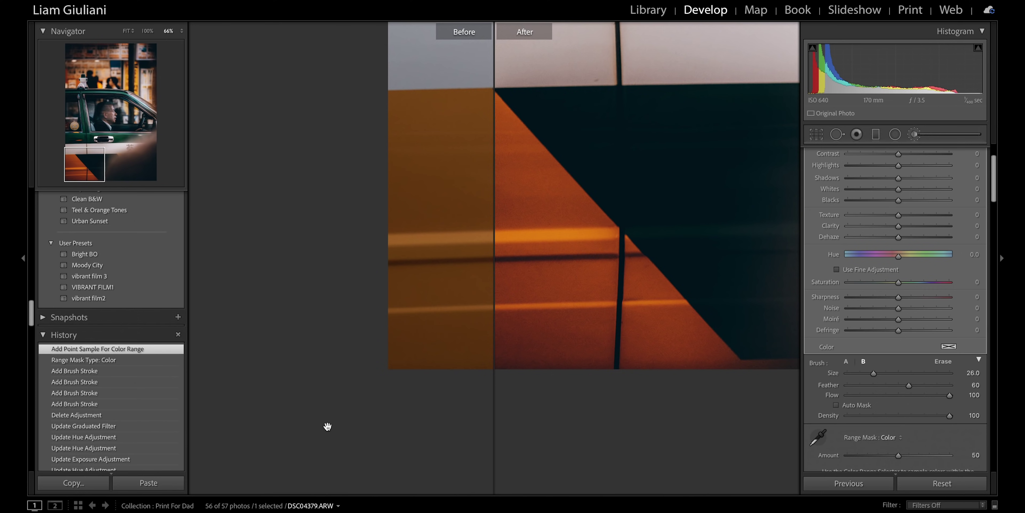
- Compare the taxi's orange panel with the original in stacked, side-by-side and split before-and-after layouts
key("t")
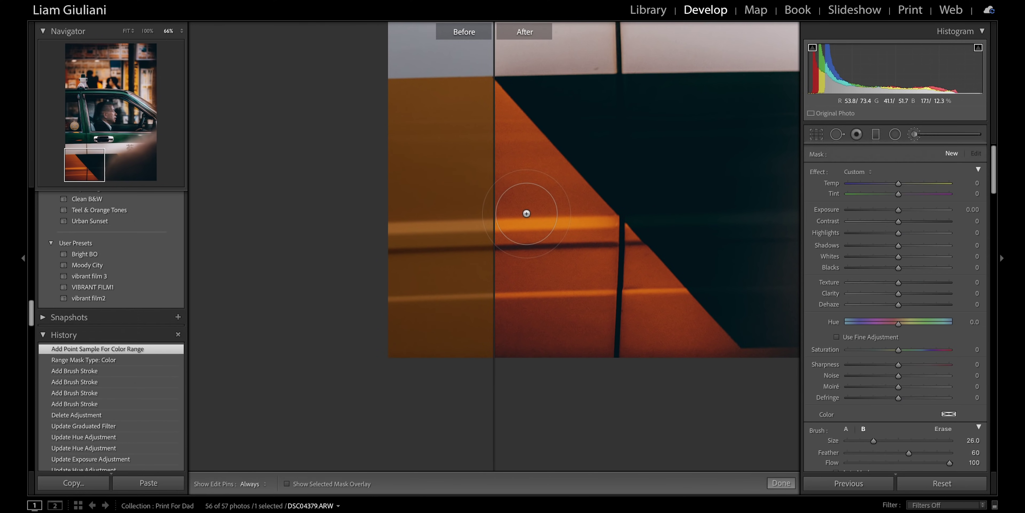
key("k")
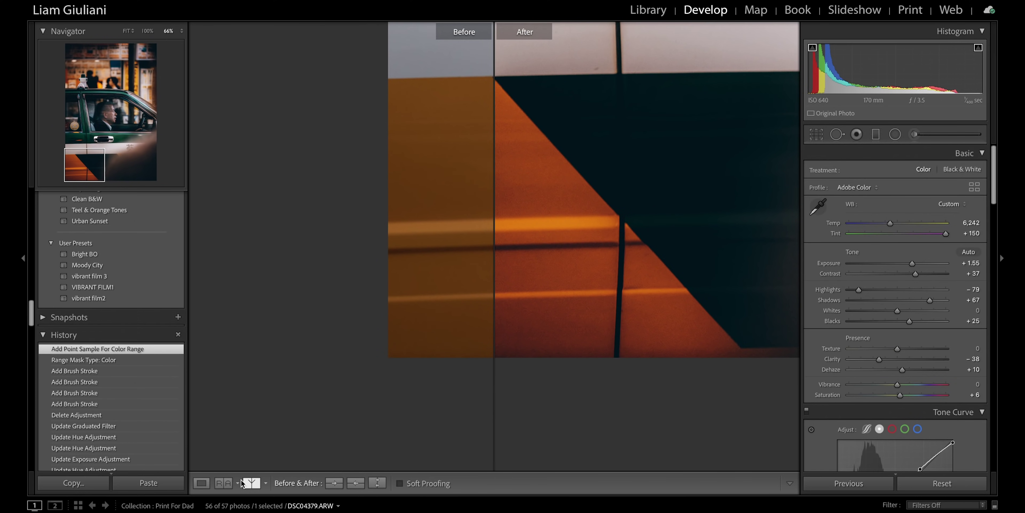
left_click(251, 483)
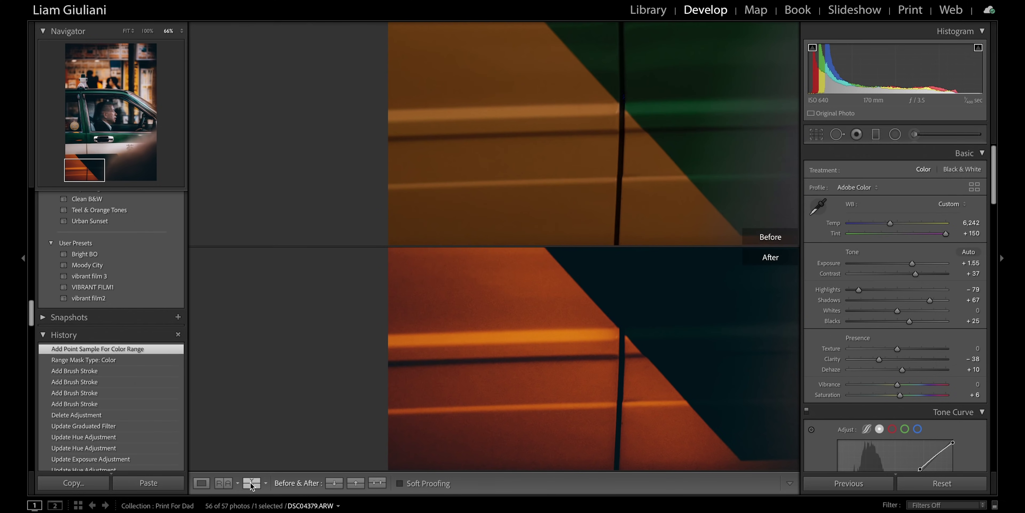
left_click(252, 482)
left_click(251, 482)
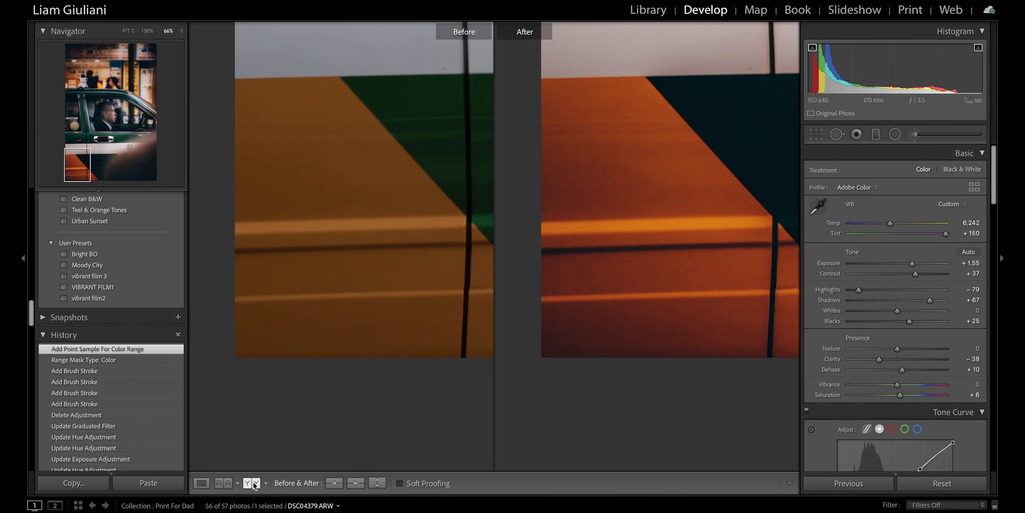
left_click(254, 483)
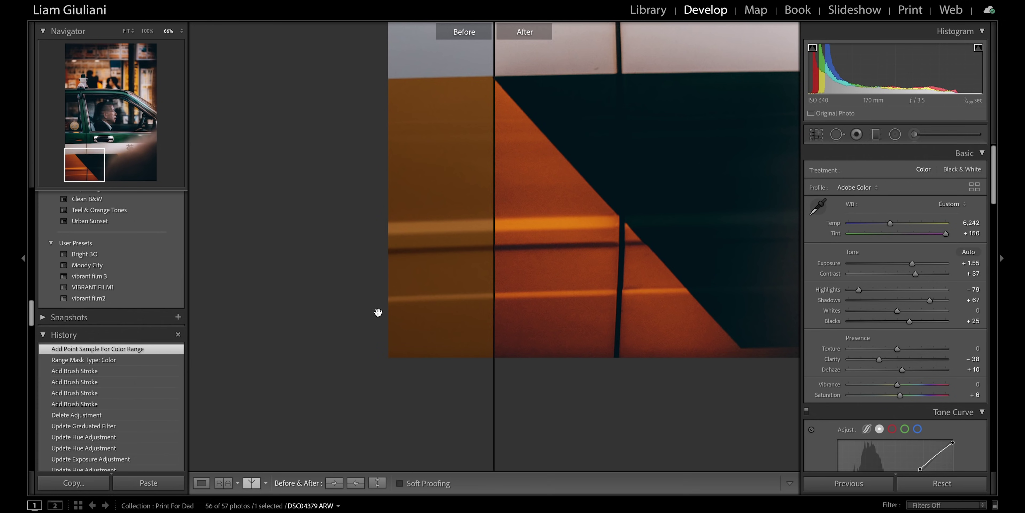
key("k")
key("y")
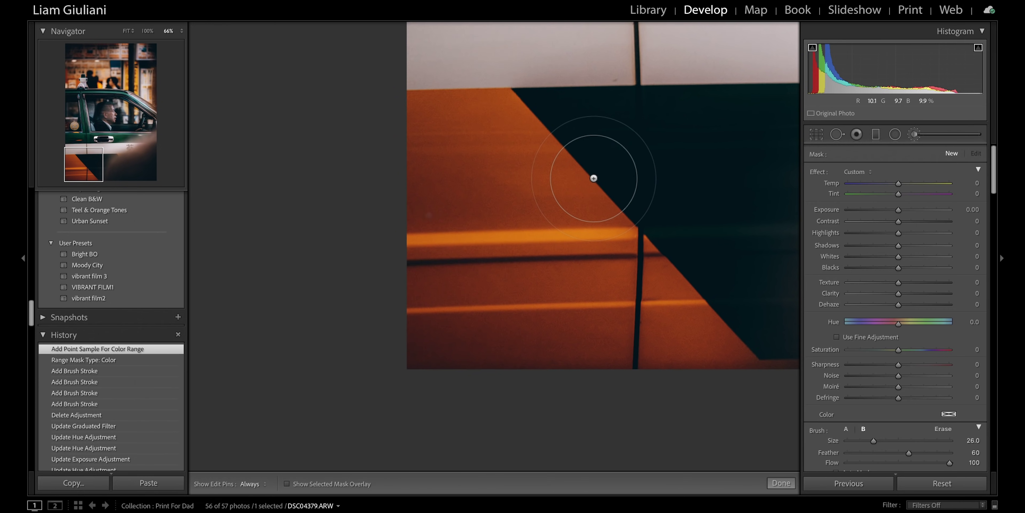
- Reselect the orange panel's brush mask, add a stroke, set its Hue to 7.9 against the split comparison, and view the whole photo
left_click(431, 215)
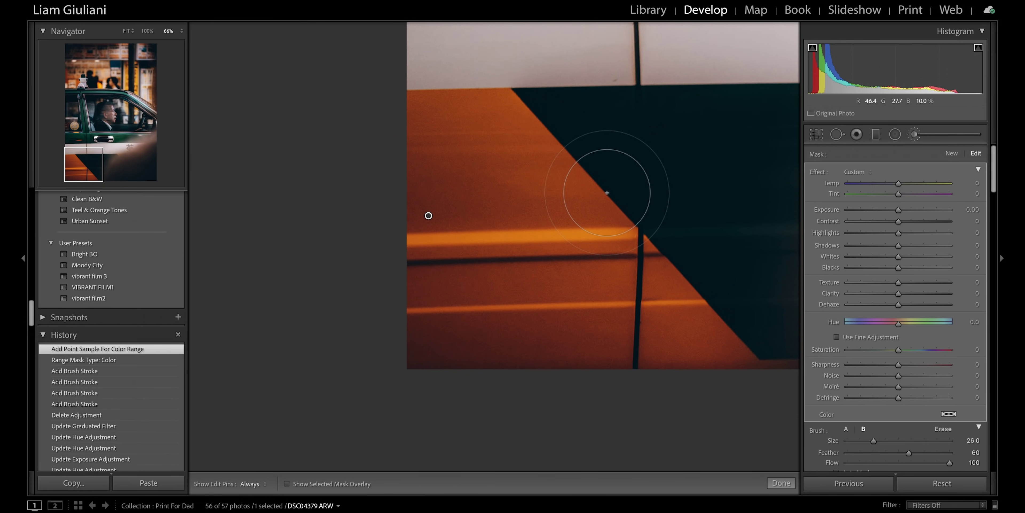
key("y")
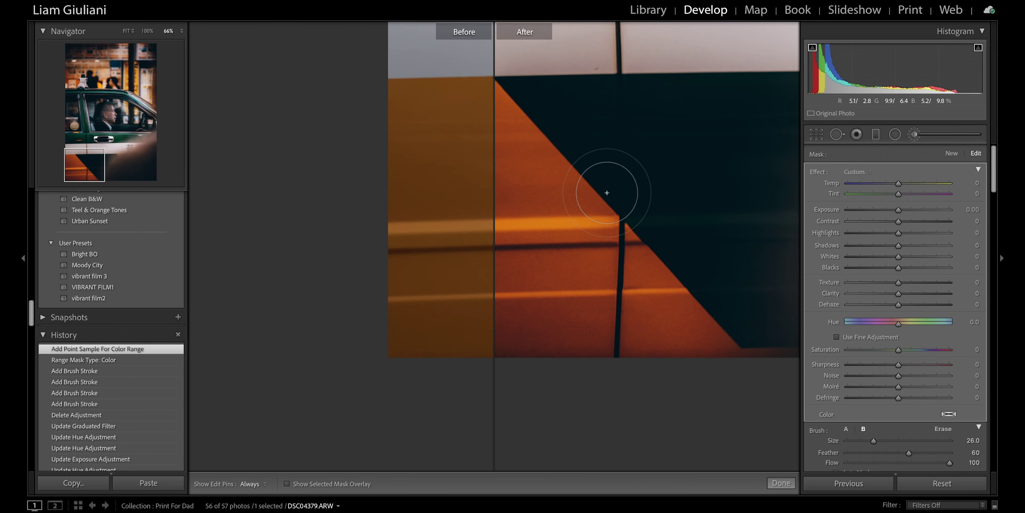
left_click(486, 191)
left_click(899, 322)
left_click_drag(898, 323, 899, 325)
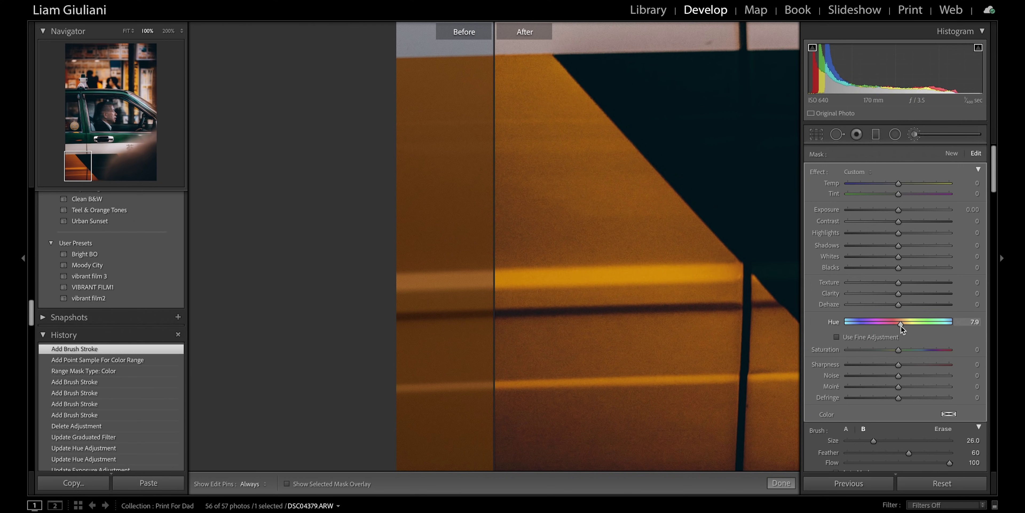
left_click_drag(901, 326, 901, 325)
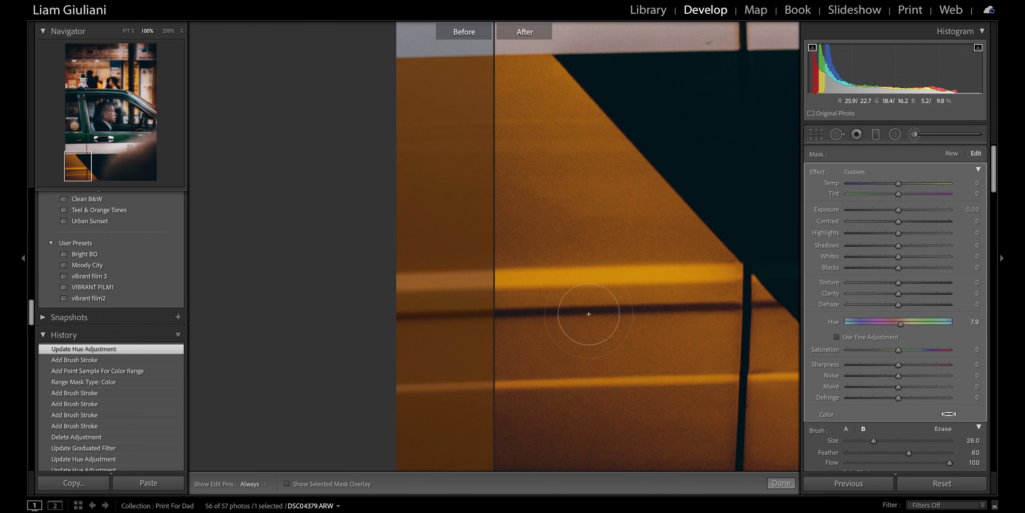
key("y")
scroll(639, 273, "up", 1)
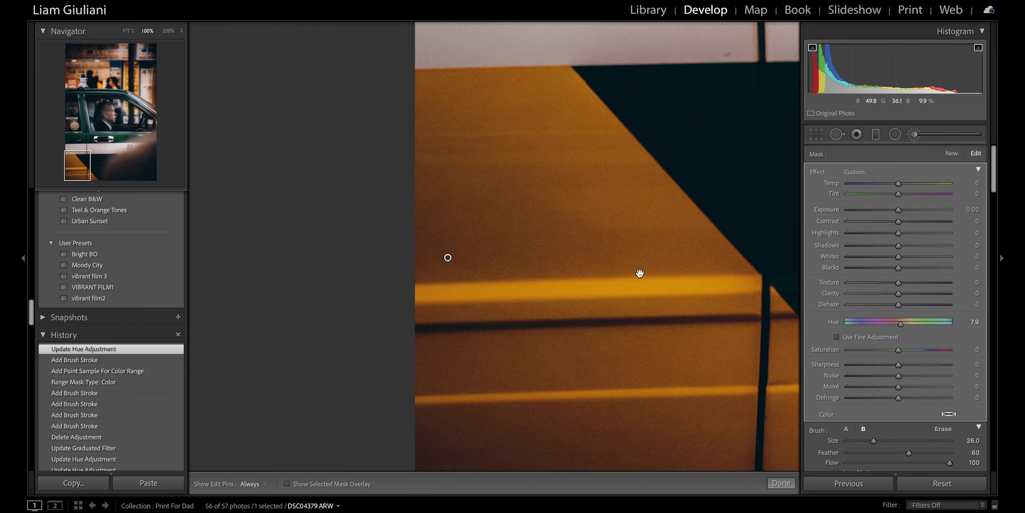
key("z")
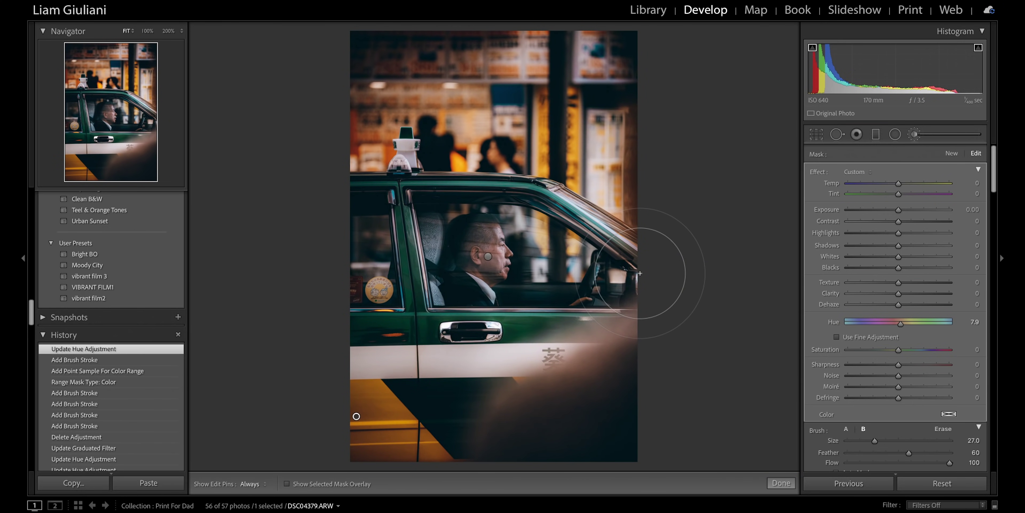
key("m")
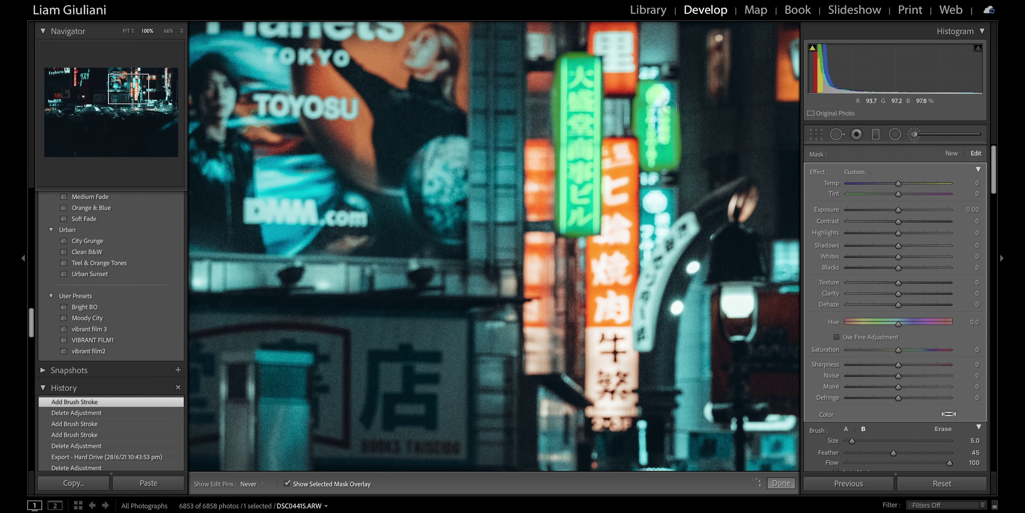
- Set the Hue of the green vertical neon sign's brush mask to 47.8 and extend the mask over the lit shop sign
key("z")
key("z")
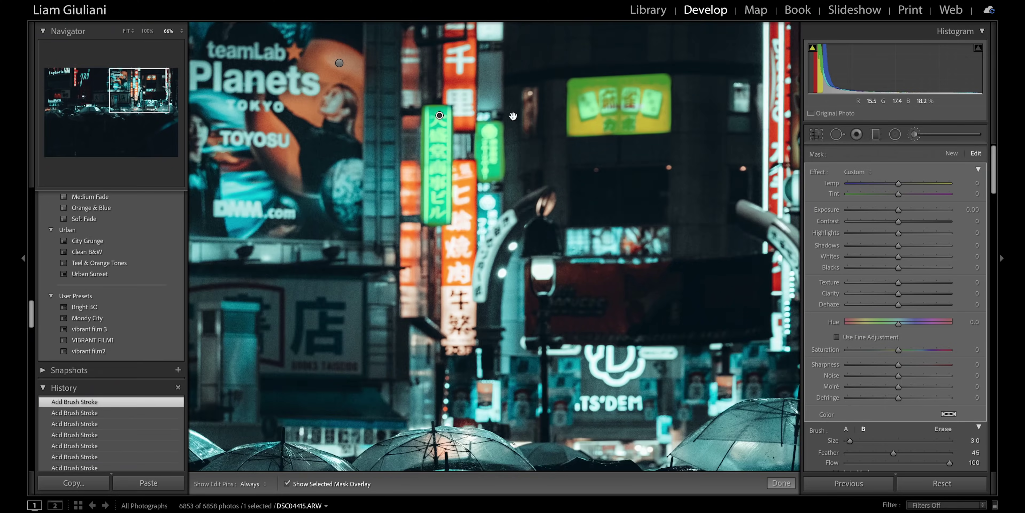
left_click_drag(898, 323, 868, 336)
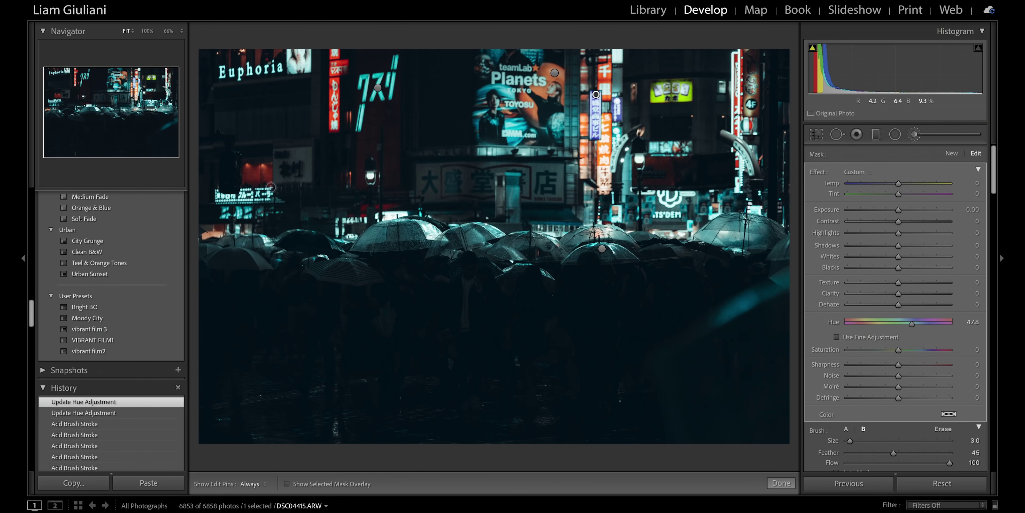
key("z")
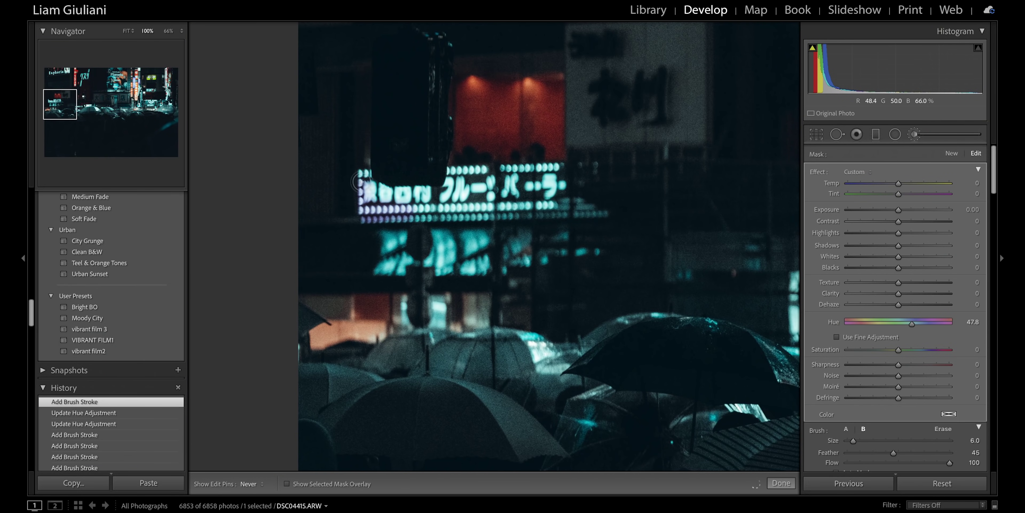
key("z")
left_click_drag(898, 323, 856, 335)
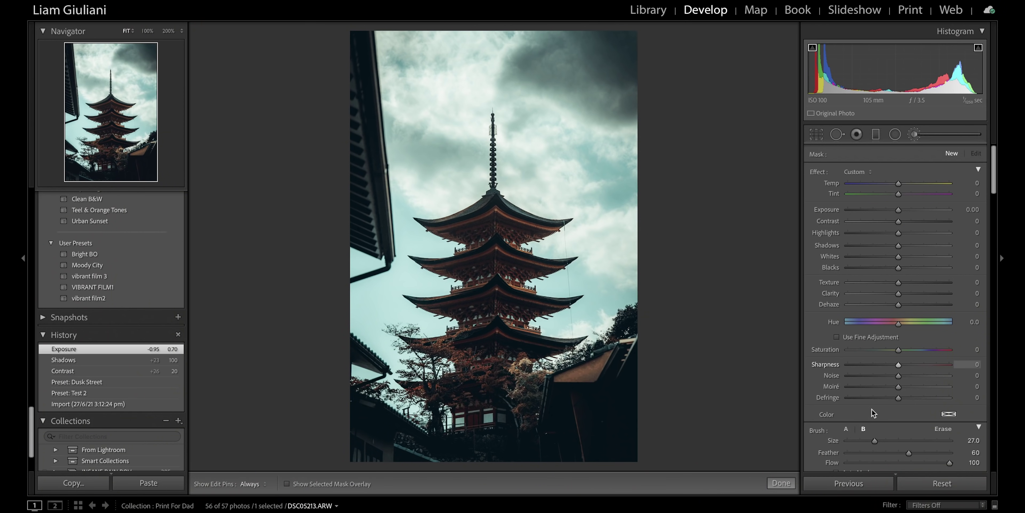
- Turn on Auto Mask and brush over the pagoda's tiers with an Exposure of 2.03
scroll(855, 412, "down", 4)
left_click(836, 341)
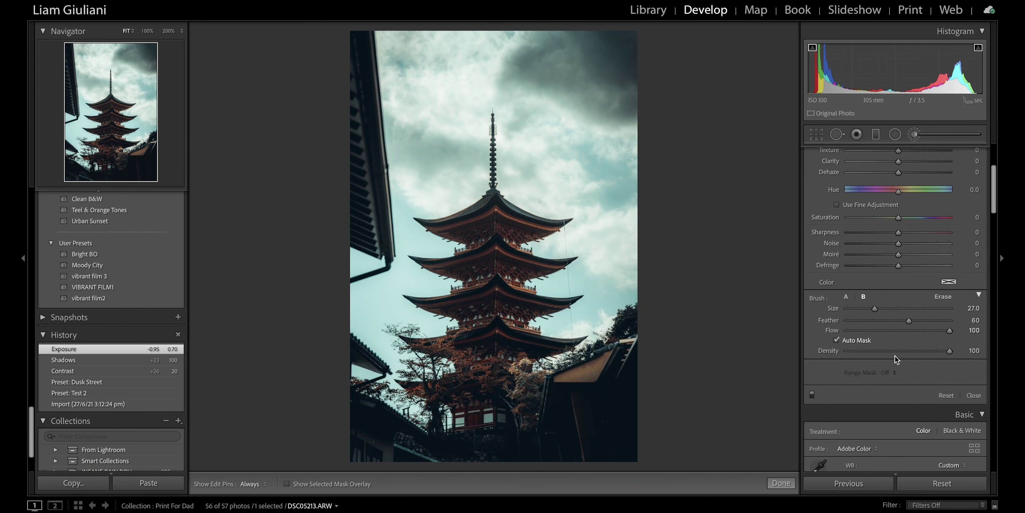
scroll(842, 230, "up", 5)
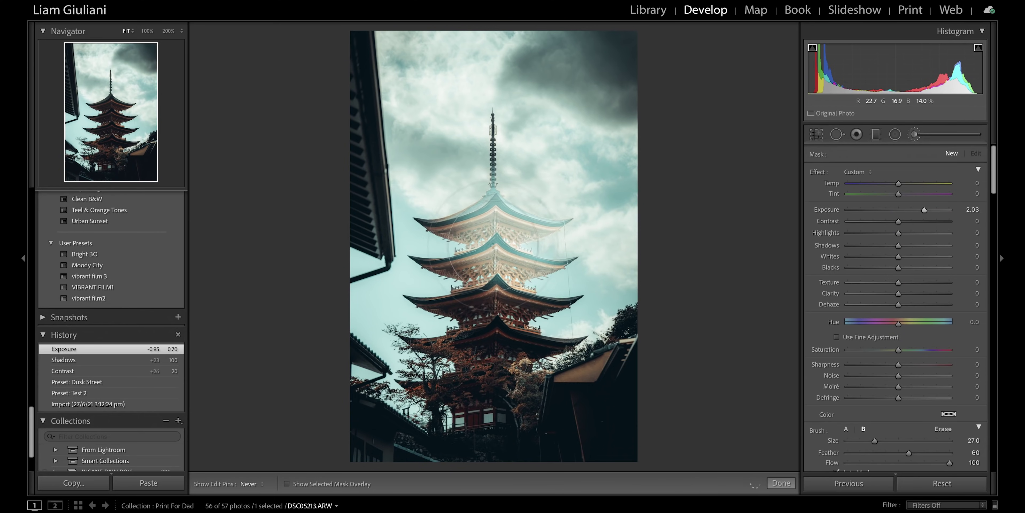
mouse_move(513, 268)
left_mouse_down()
mouse_move(525, 318)
mouse_move(501, 354)
left_mouse_up()
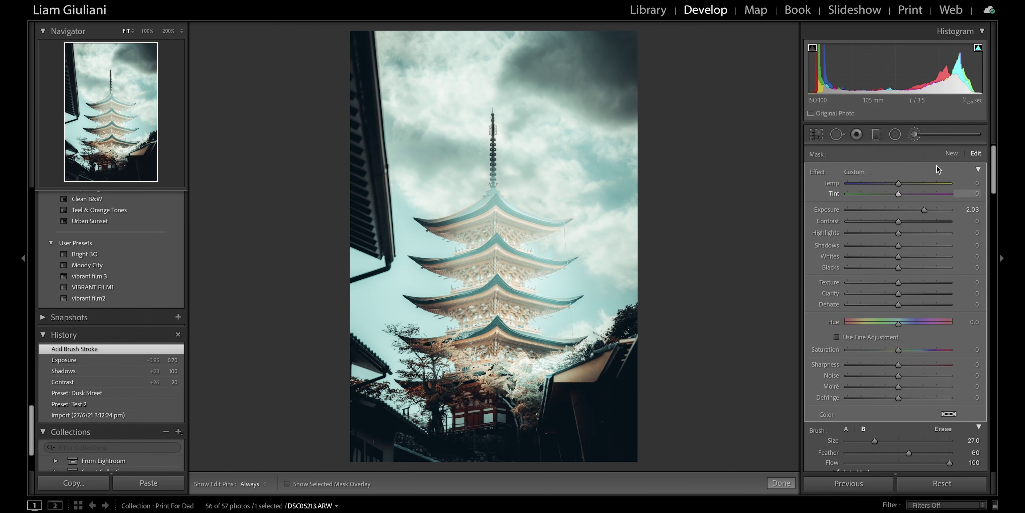
- Set the pagoda mask's Exposure to -1.67 and brush over the area between the pagoda and the neighbouring roof
left_click_drag(924, 209, 878, 209)
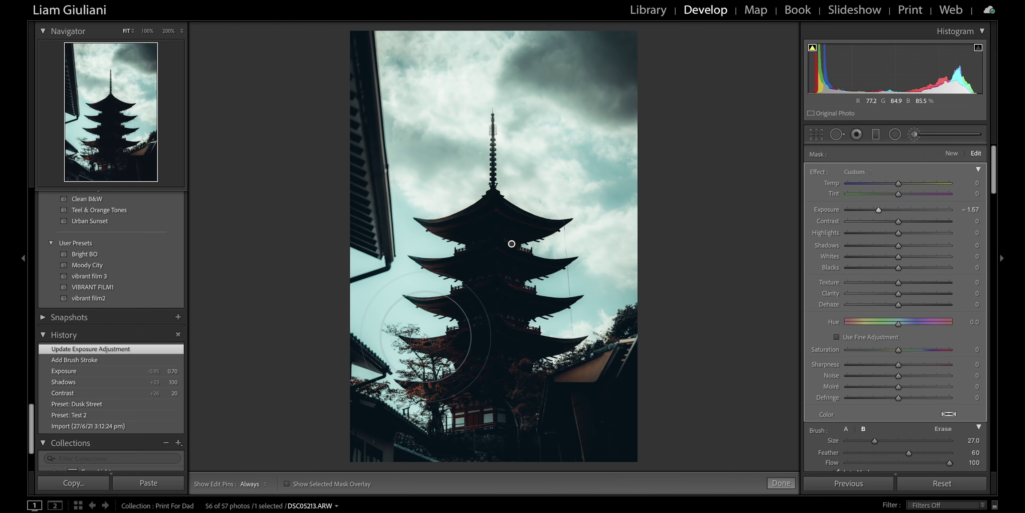
mouse_move(390, 302)
left_mouse_down()
mouse_move(418, 358)
mouse_move(398, 259)
left_mouse_up()
left_click_drag(398, 259, 382, 239)
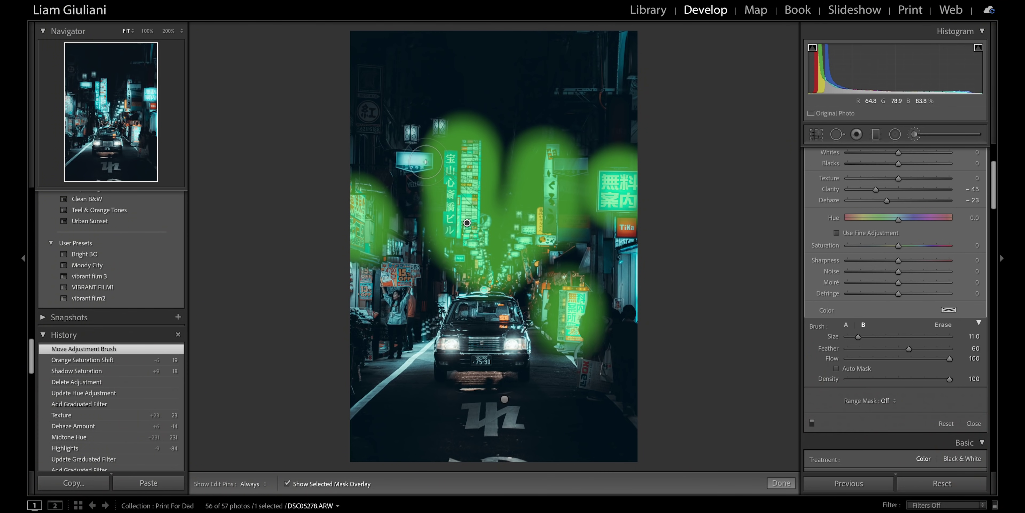
- Extend the neon sign mask over the white sign and the hanging lanterns beside it, and hide the mask overlay
left_click_drag(425, 158, 396, 184)
mouse_move(398, 152)
left_mouse_down()
mouse_move(410, 119)
mouse_move(426, 115)
left_mouse_up()
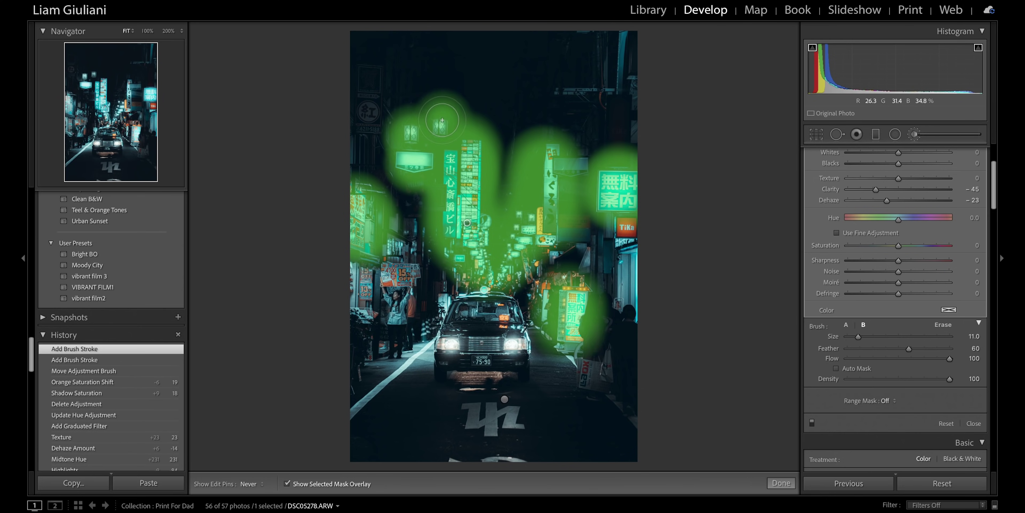
key("o")
- Set the neon sign mask's Clarity to -71, Dehaze to -30 and Exposure to 0.21
scroll(871, 257, "up", 3)
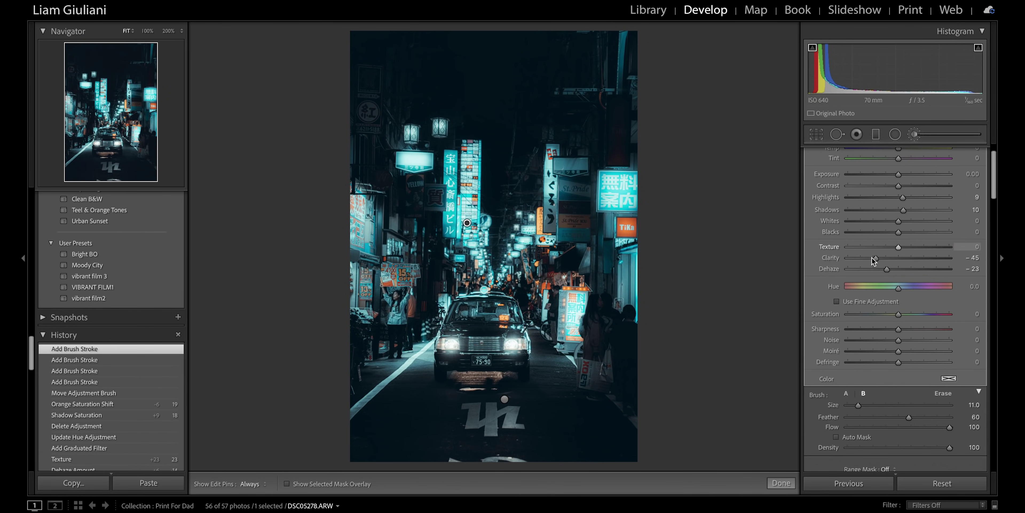
left_click_drag(861, 260, 882, 270)
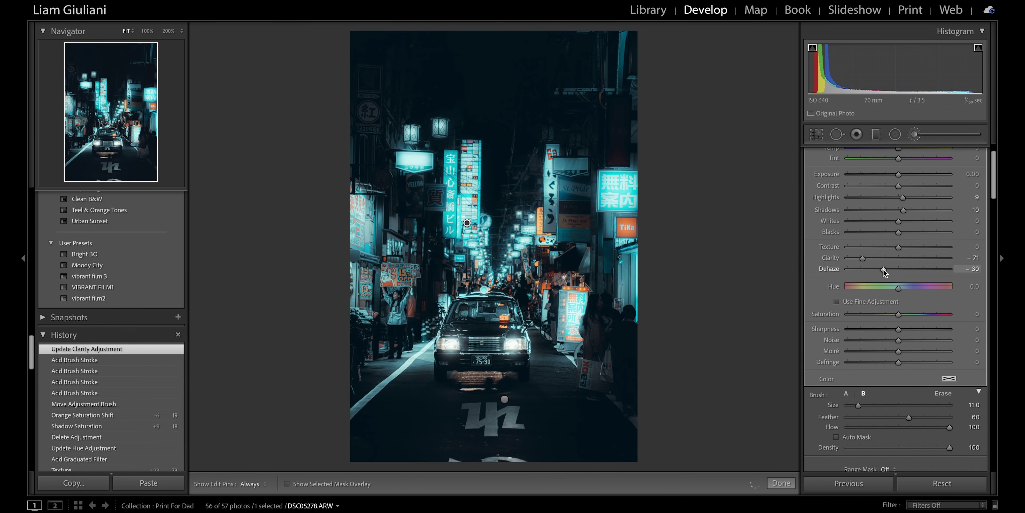
scroll(895, 239, "up", 2)
left_click_drag(898, 211, 901, 212)
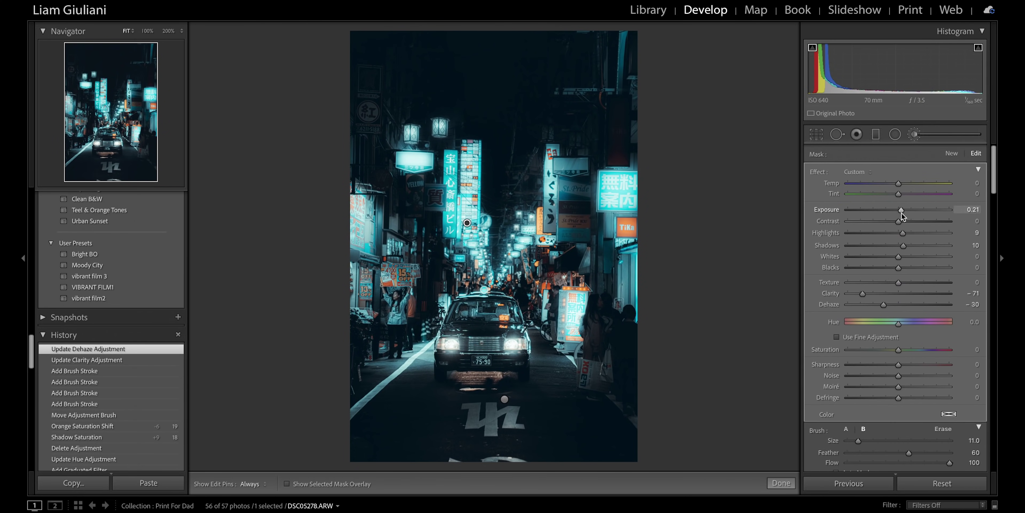
- Toggle the brush adjustments off and on repeatedly to compare the glow of the street signs
scroll(901, 212, "down", 6)
left_click(812, 401)
left_click(812, 399)
left_click(811, 400)
left_click(812, 399)
left_click(812, 400)
left_click(812, 400)
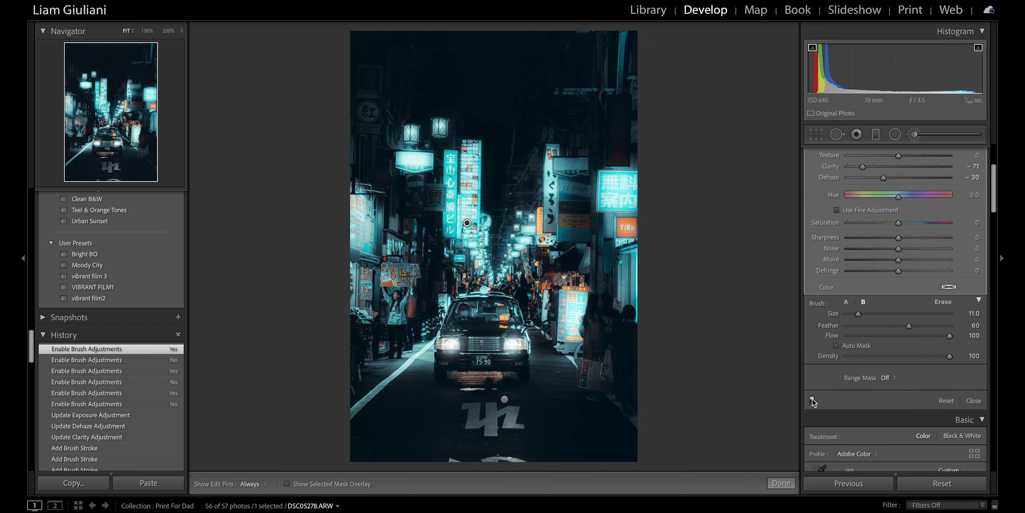
- Close the adjustment brush and set the whole street photo's Exposure to +2.20
key("k")
left_click(467, 439)
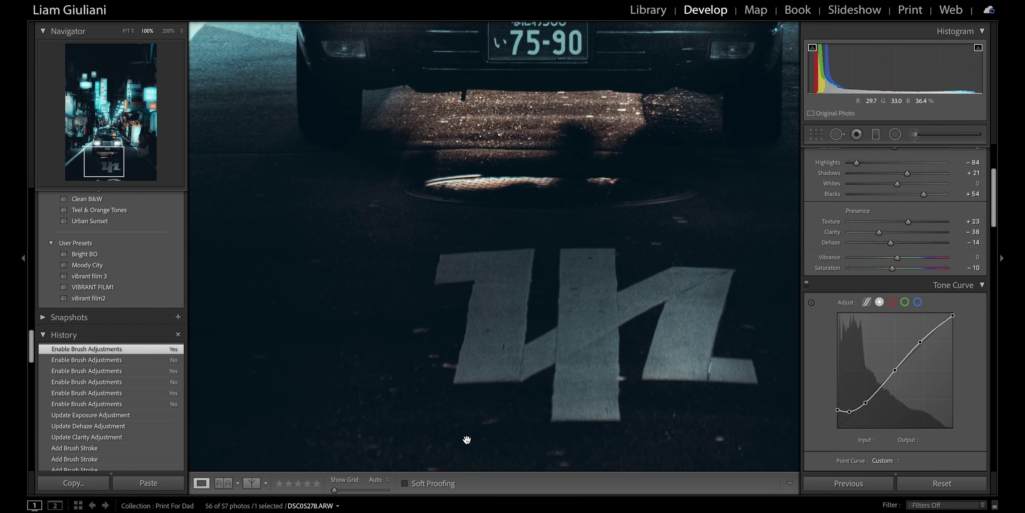
key("ctrl+minus")
scroll(905, 198, "up", 4)
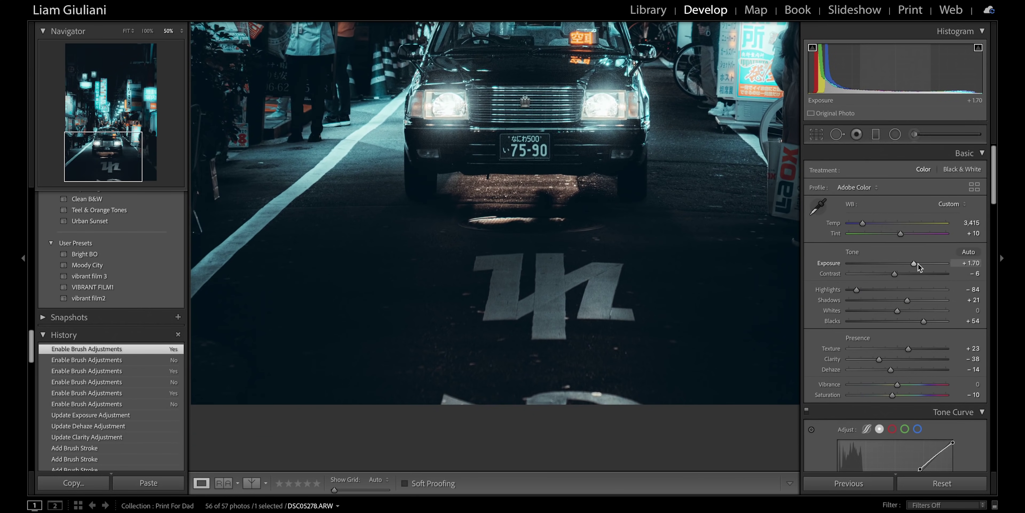
left_click(918, 263)
- Heal two bright specks on the road below the white painted marking with Spot Removal in Heal mode
scroll(632, 232, "down", 5)
left_click(631, 232)
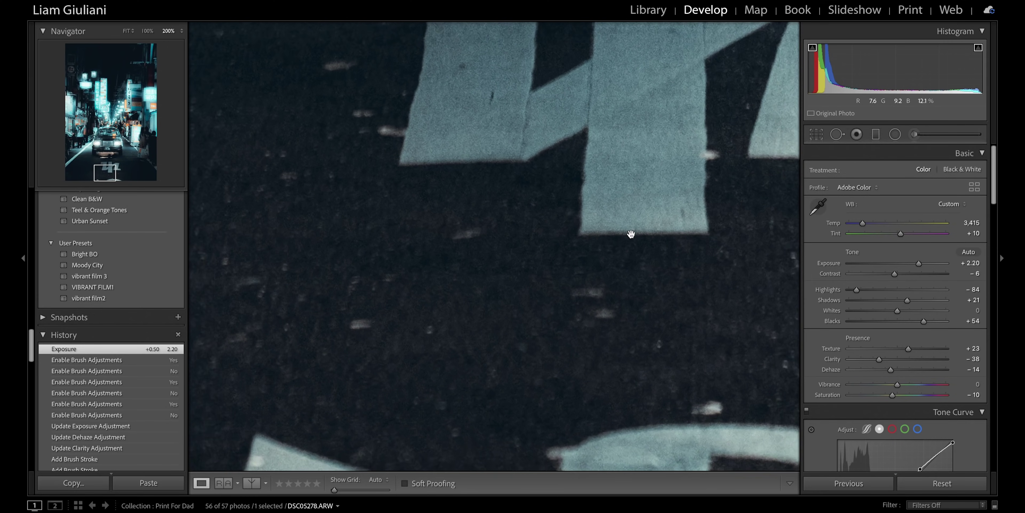
scroll(631, 234, "up", 3)
key("ctrl+minus")
scroll(484, 257, "down", 3)
scroll(538, 224, "right", 5)
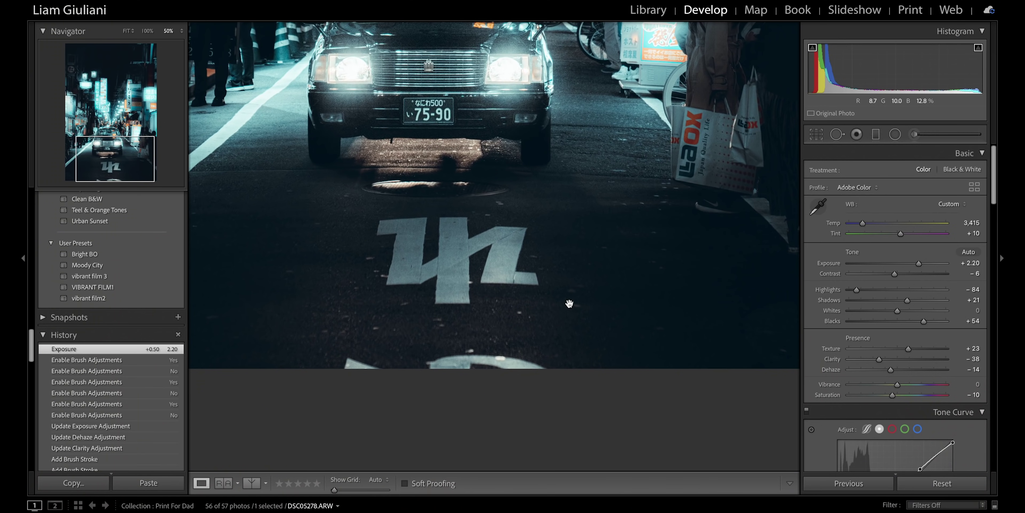
key("q")
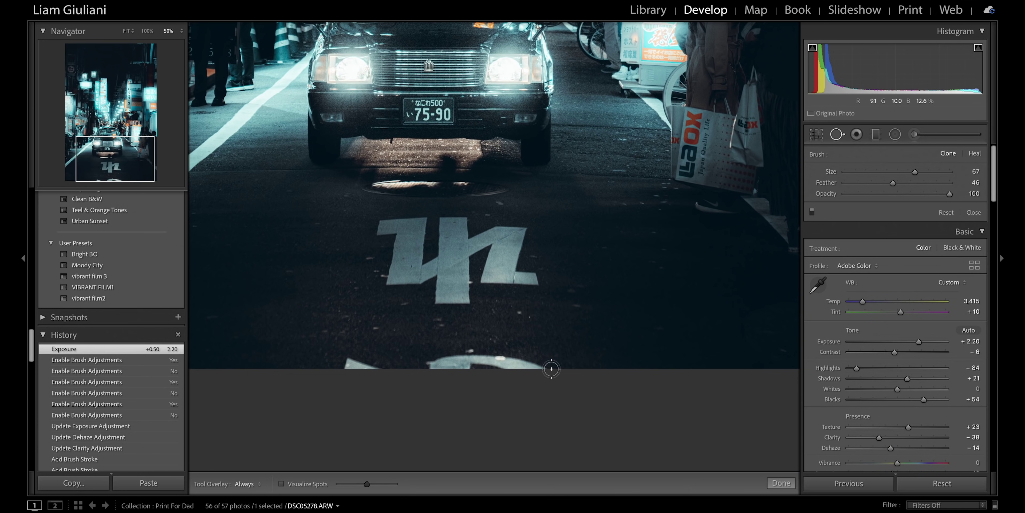
left_click(973, 155)
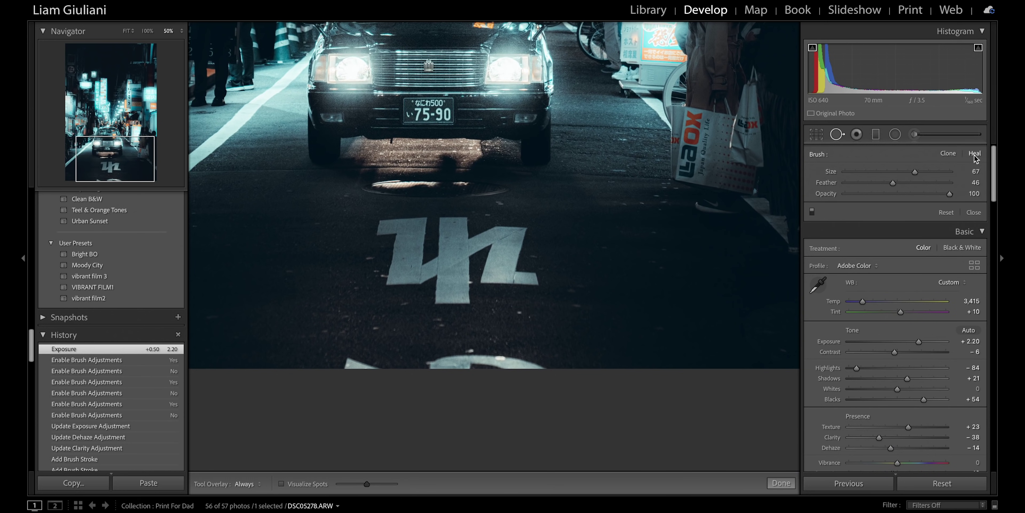
key("z")
scroll(526, 227, "down", 3)
left_click(524, 226)
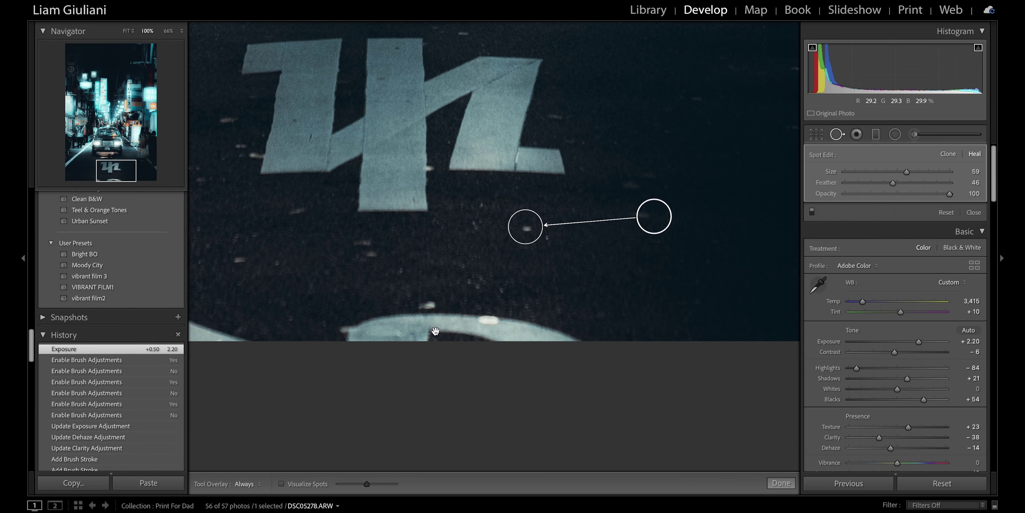
left_click_drag(358, 241, 372, 258)
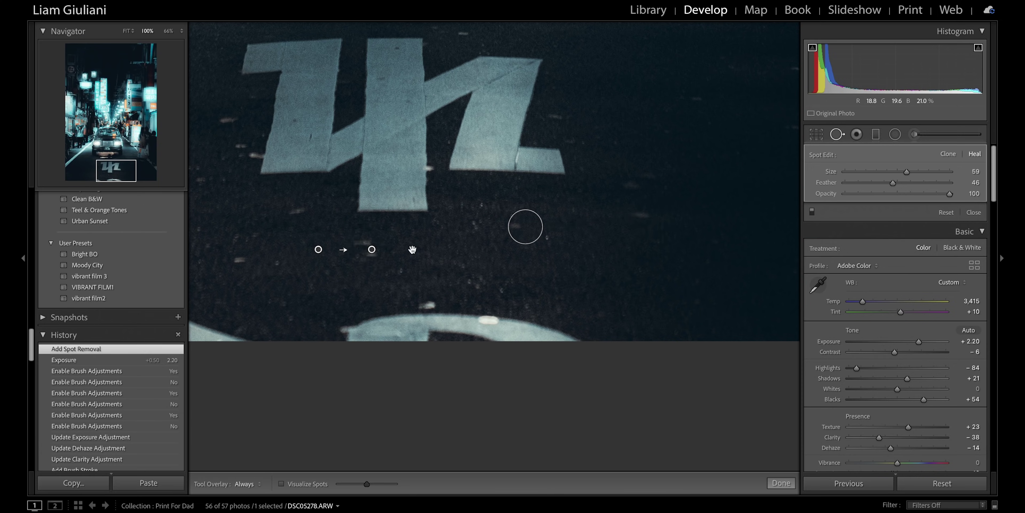